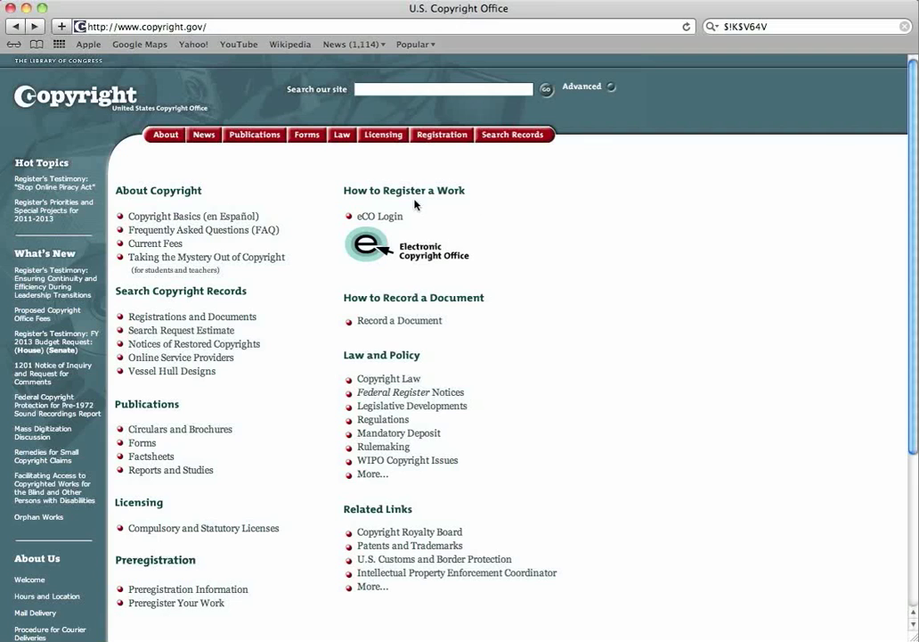
# Follow the eCO Login link from copyright.gov and proceed past the security notice into eCO.
pyautogui.click(373, 220)
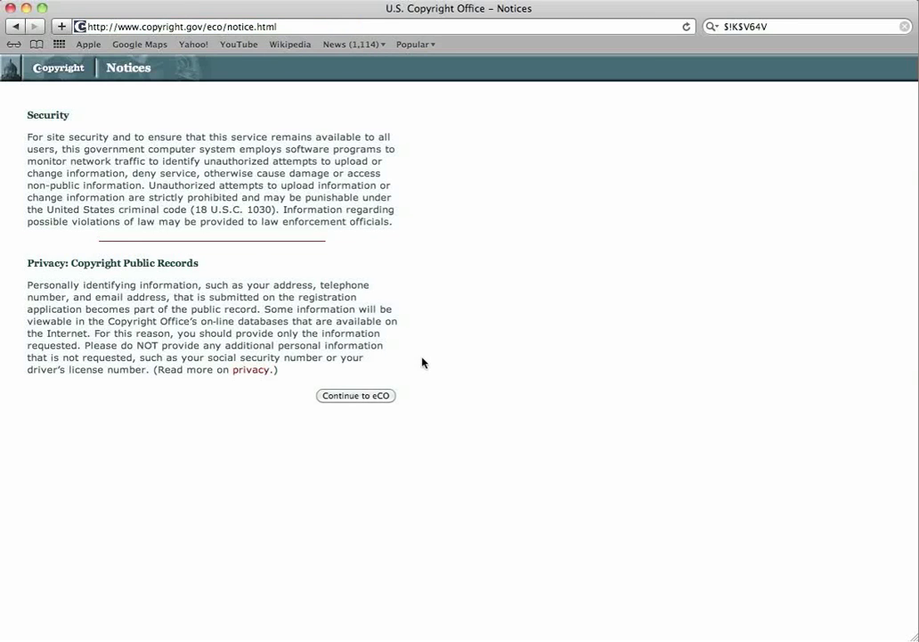
pyautogui.click(349, 397)
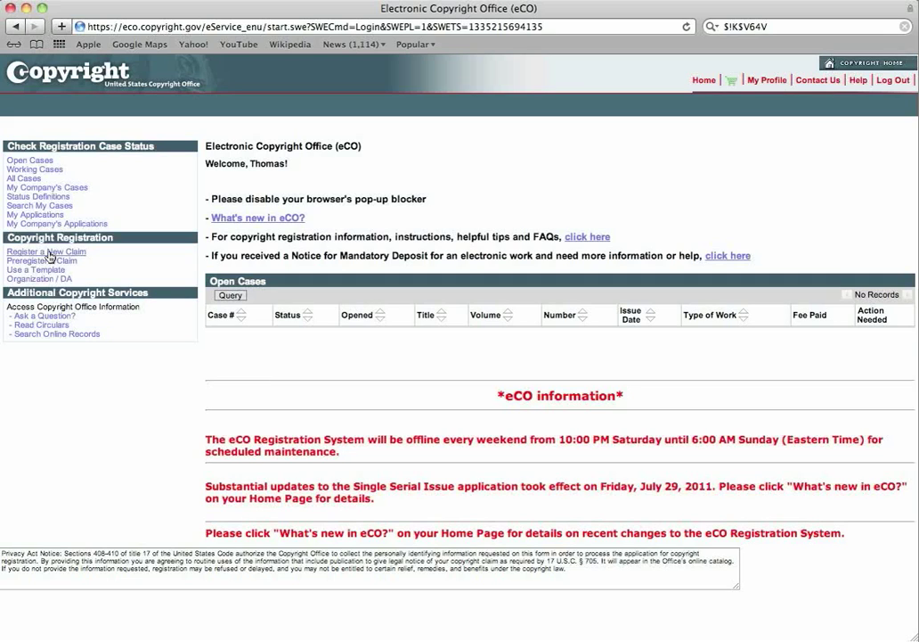
# Choose Register a New Claim and begin the registration application from the overview.
pyautogui.click(50, 255)
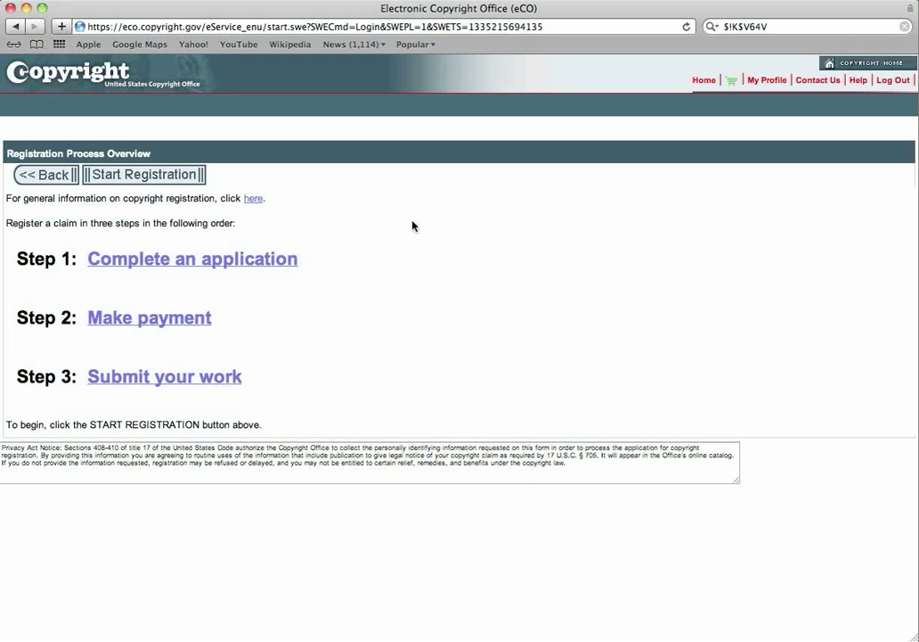
pyautogui.click(151, 175)
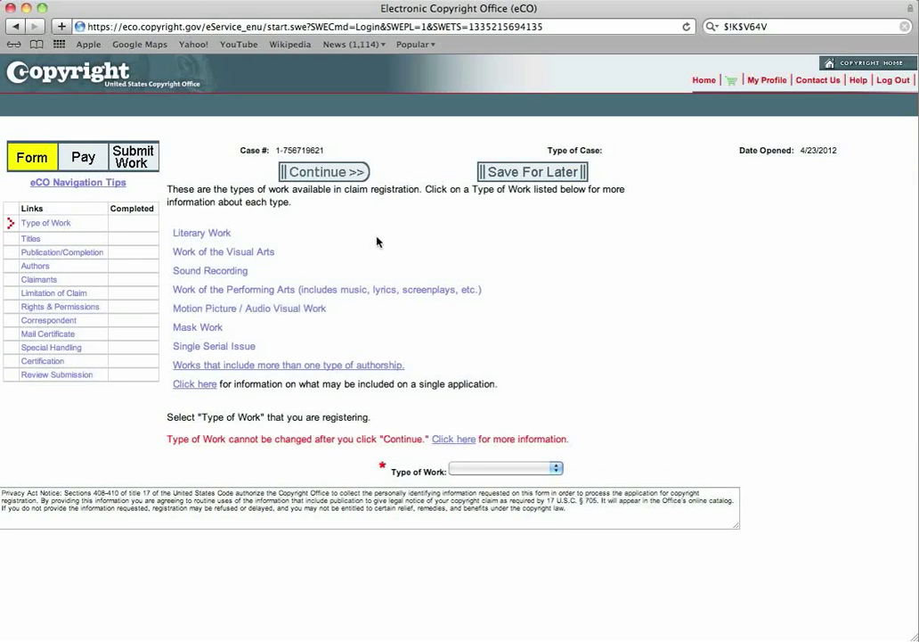
# Set the claim's type of work to Sound Recording.
pyautogui.click(63, 224)
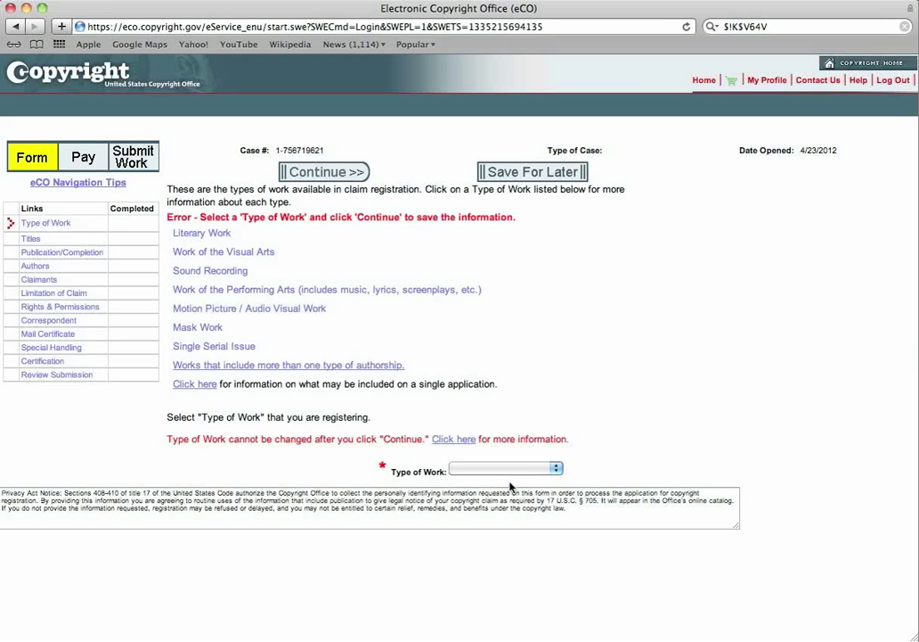
pyautogui.click(553, 470)
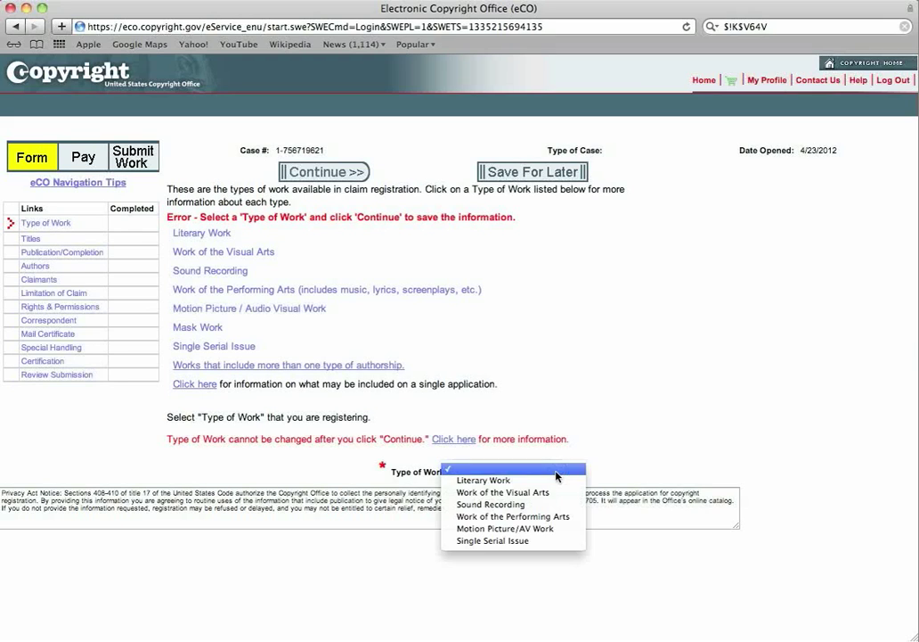
pyautogui.click(497, 505)
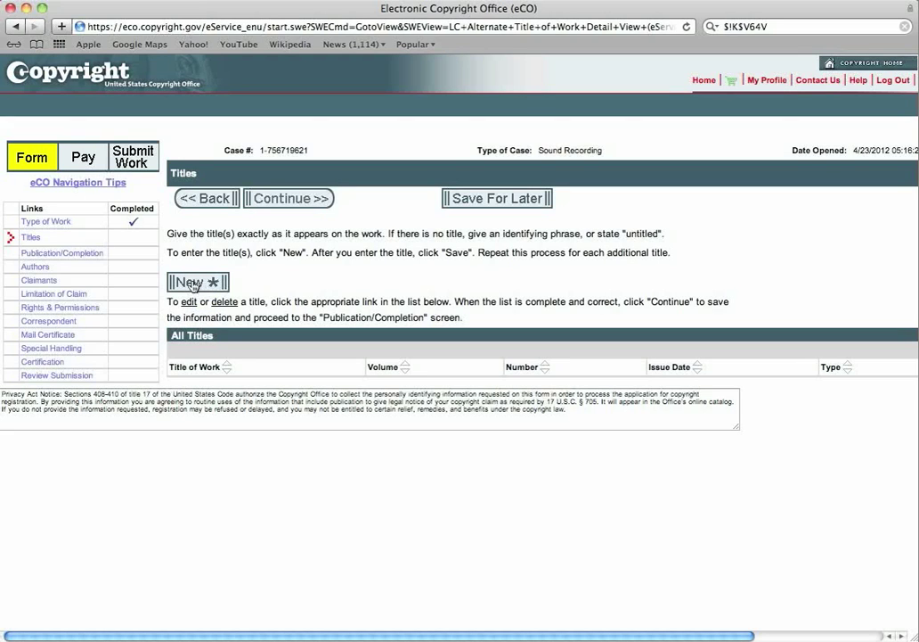
# Add 'New Song' as the Title of work being registered and save it.
pyautogui.click(191, 283)
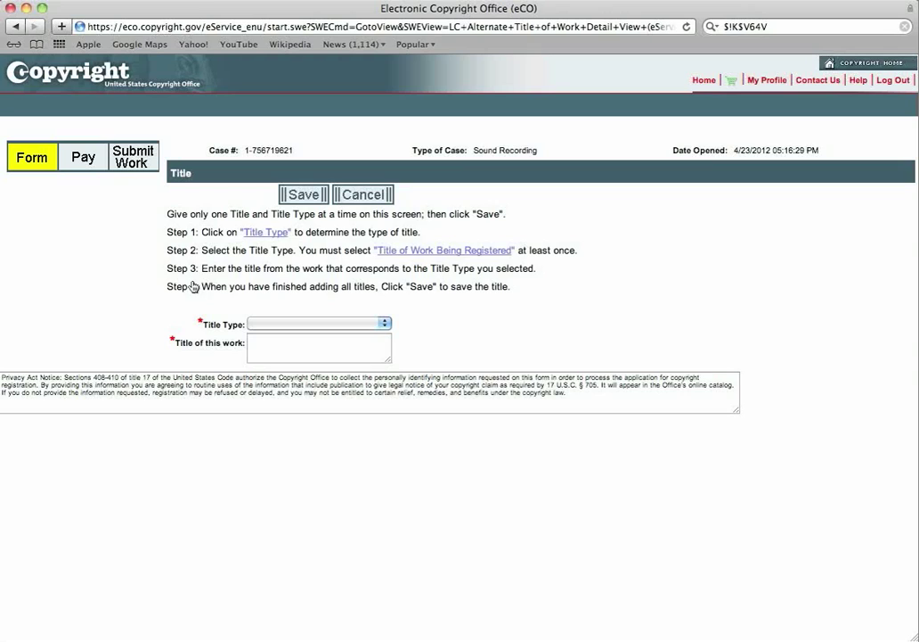
pyautogui.click(385, 324)
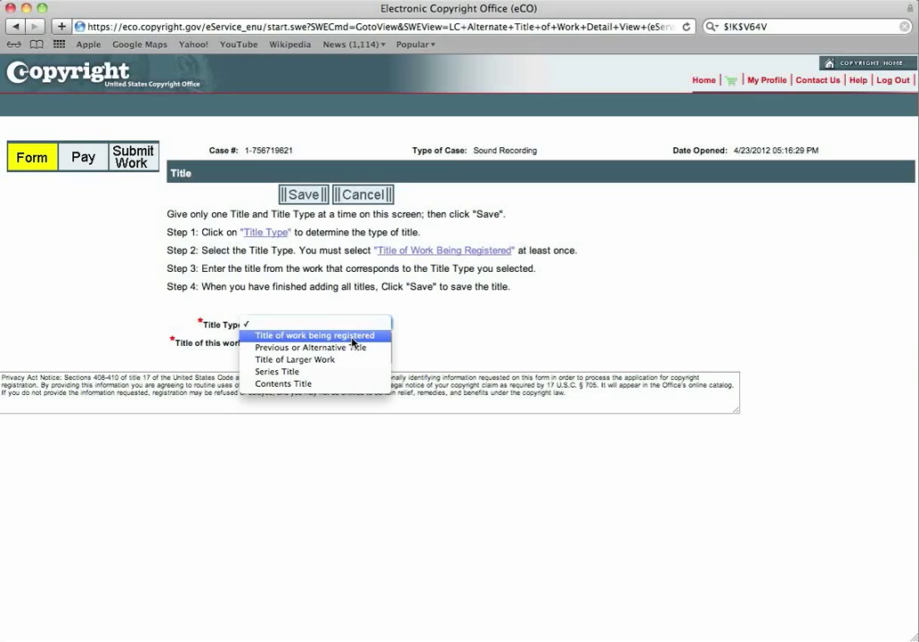
pyautogui.click(473, 343)
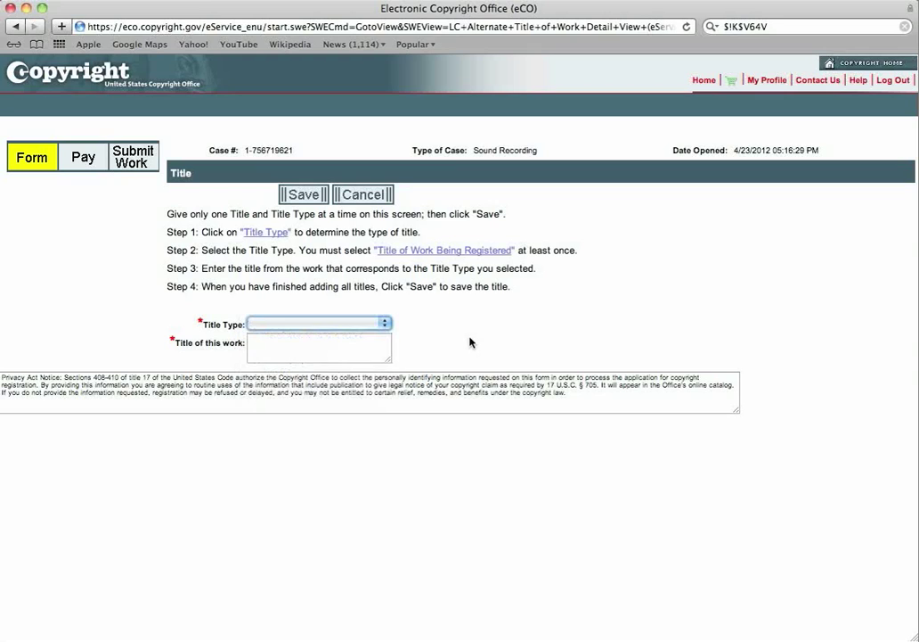
pyautogui.click(384, 323)
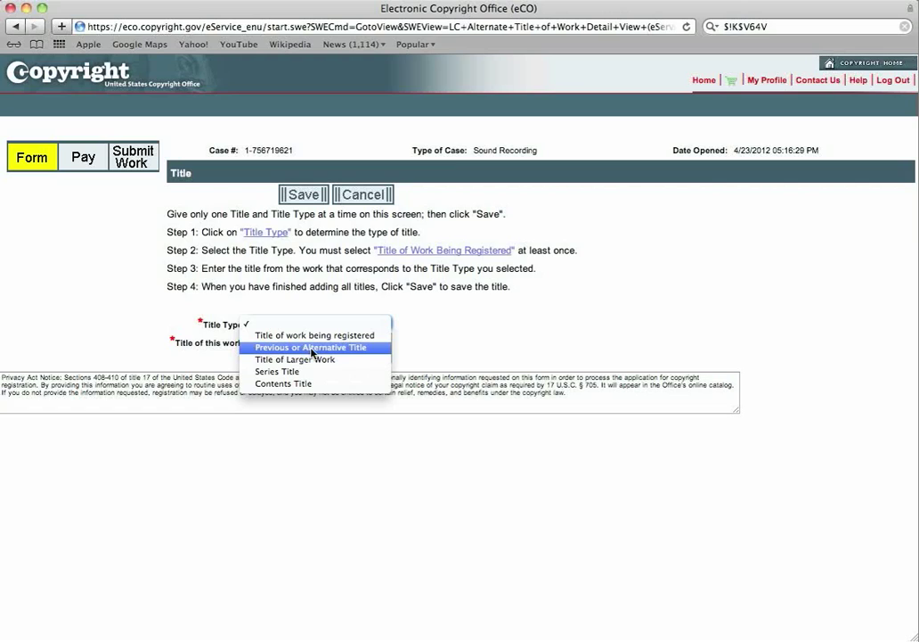
pyautogui.click(496, 345)
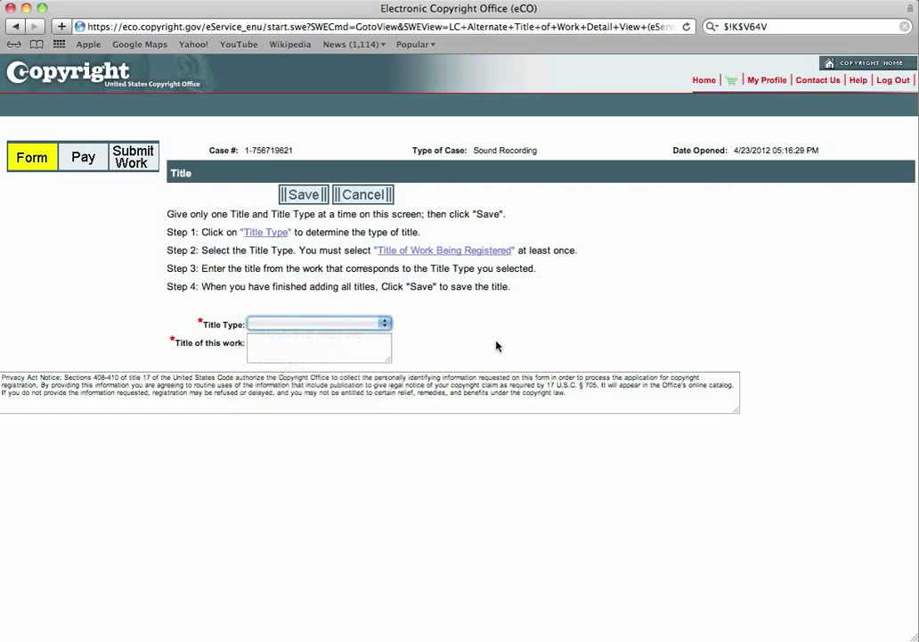
pyautogui.click(385, 325)
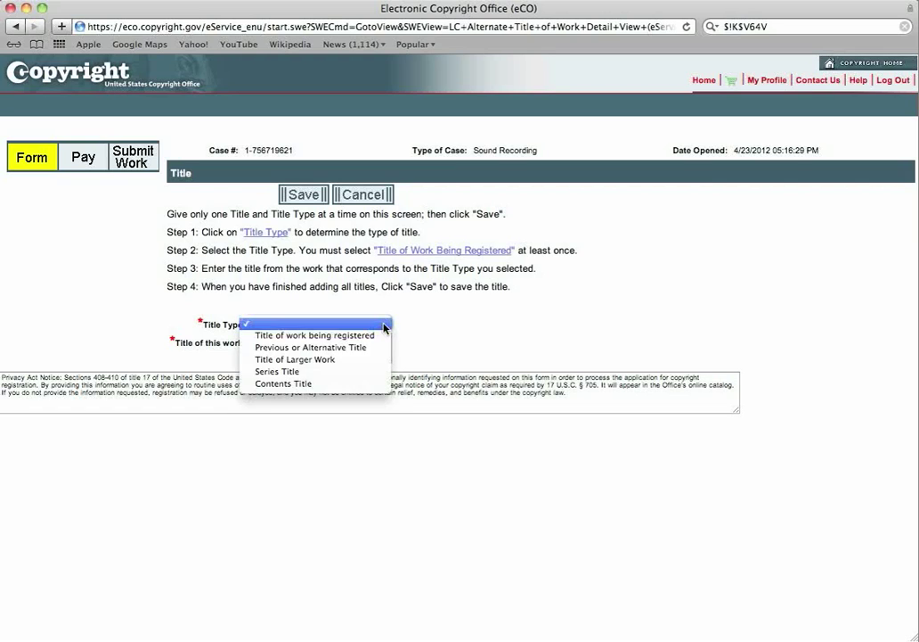
pyautogui.click(299, 336)
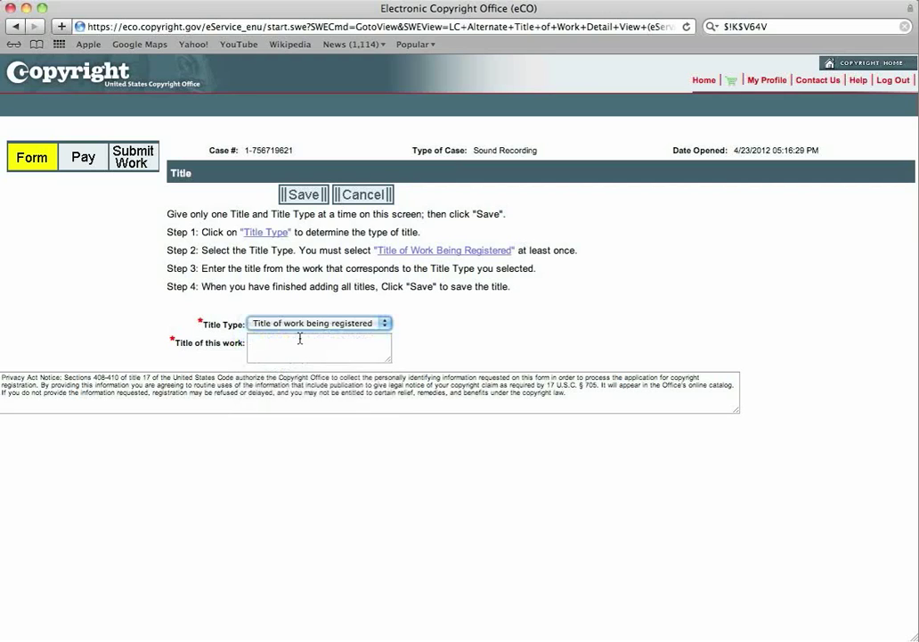
pyautogui.click(299, 347)
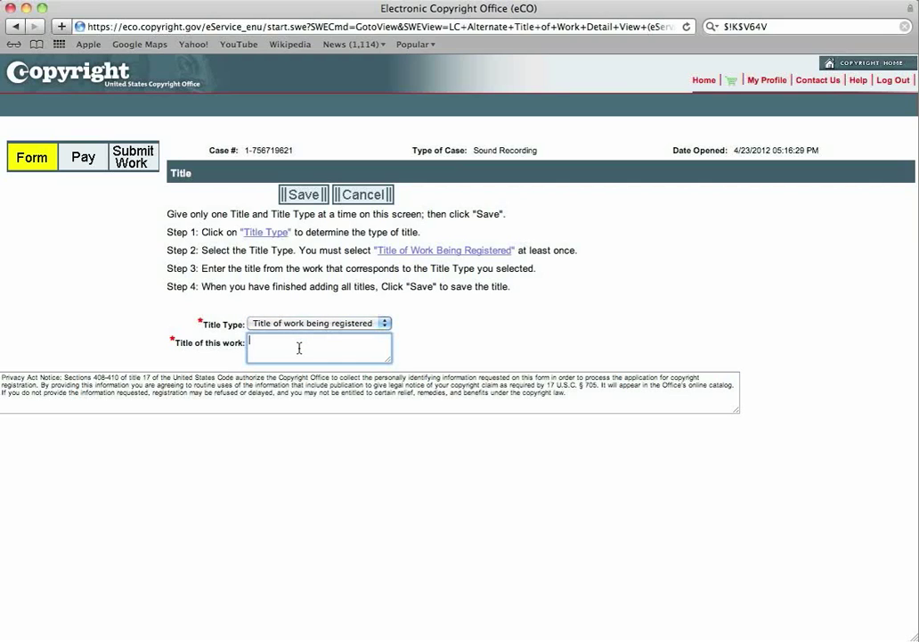
pyautogui.write('New Song')
pyautogui.click(295, 197)
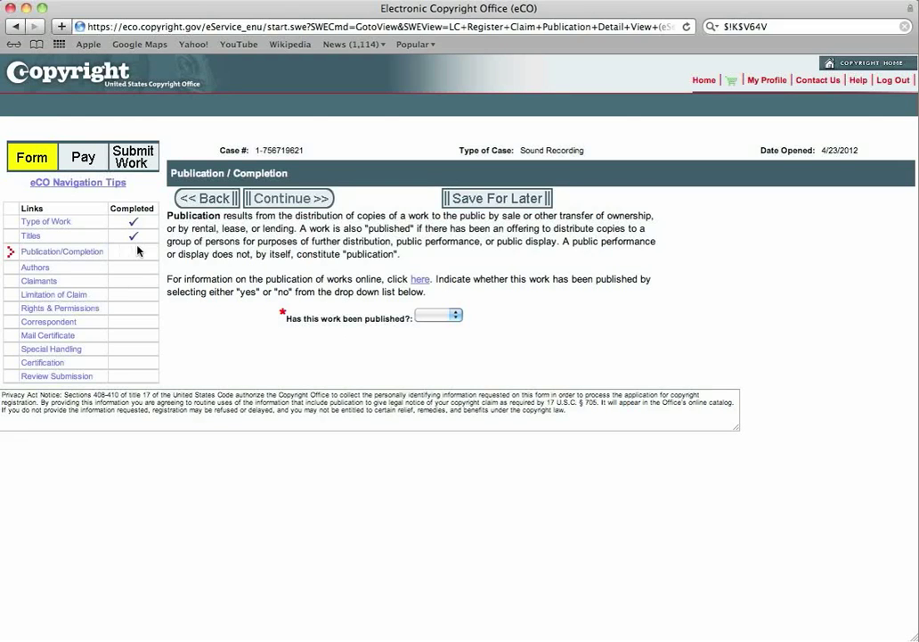
# Answer No to published, enter 2012 as year of completion, and continue to Authors.
pyautogui.click(456, 316)
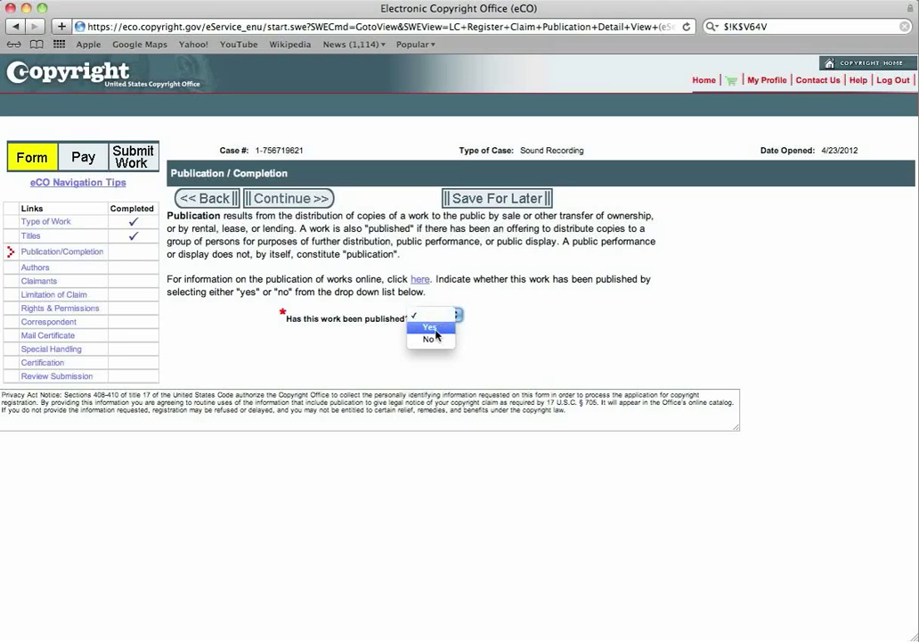
pyautogui.click(429, 340)
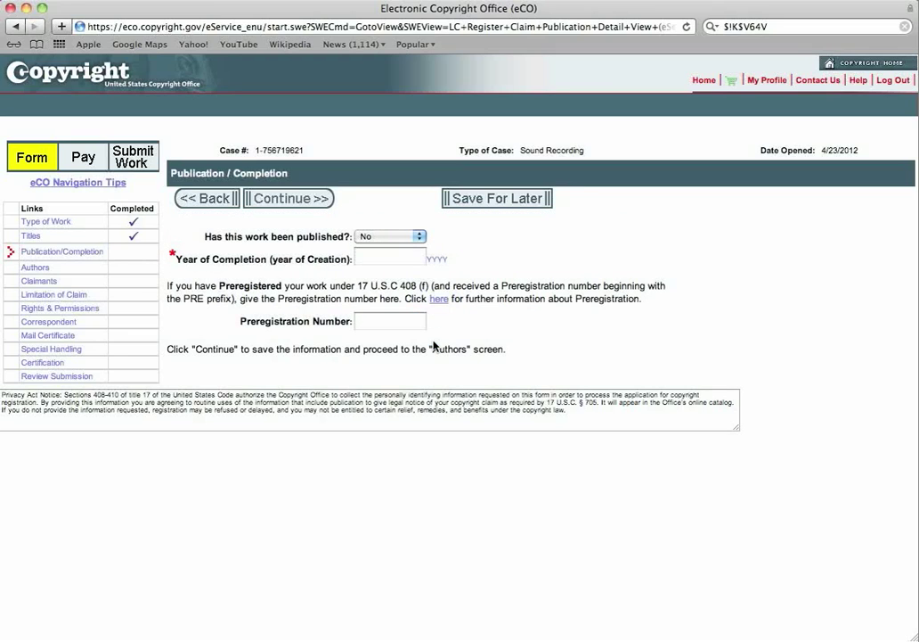
pyautogui.click(383, 256)
pyautogui.write('20')
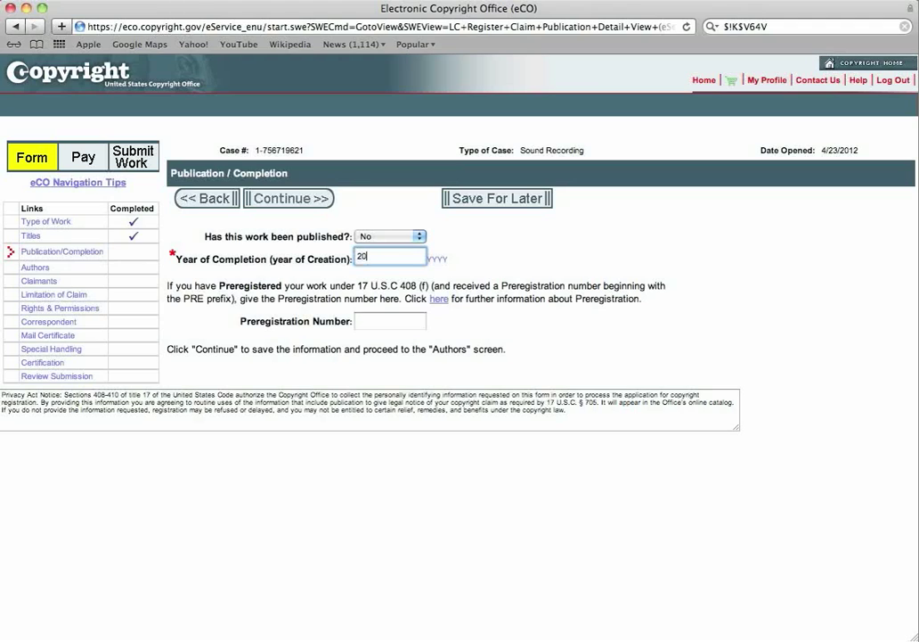
pyautogui.write('12')
pyautogui.click(283, 203)
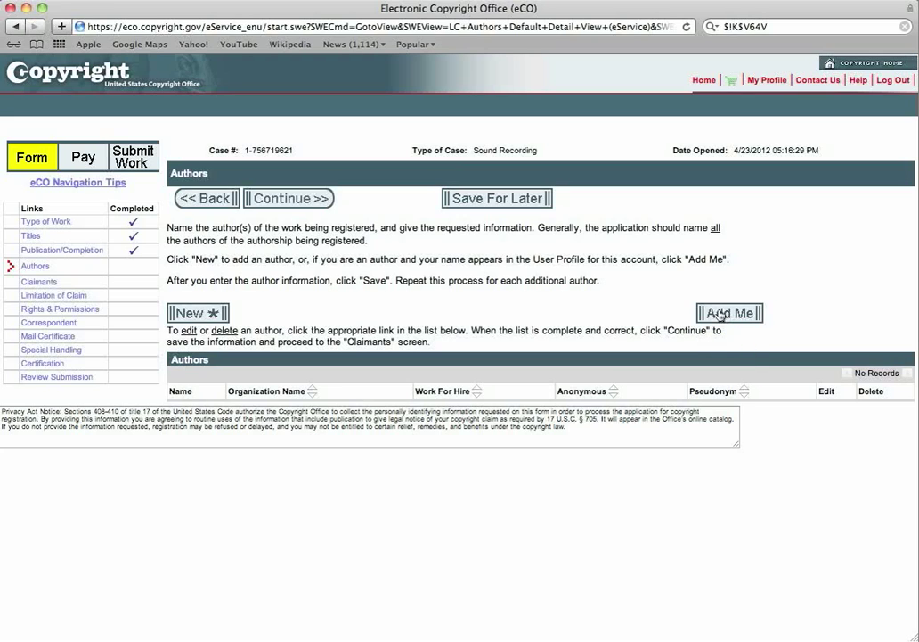
# Add the account holder as author with United States citizenship and domicile.
pyautogui.click(722, 317)
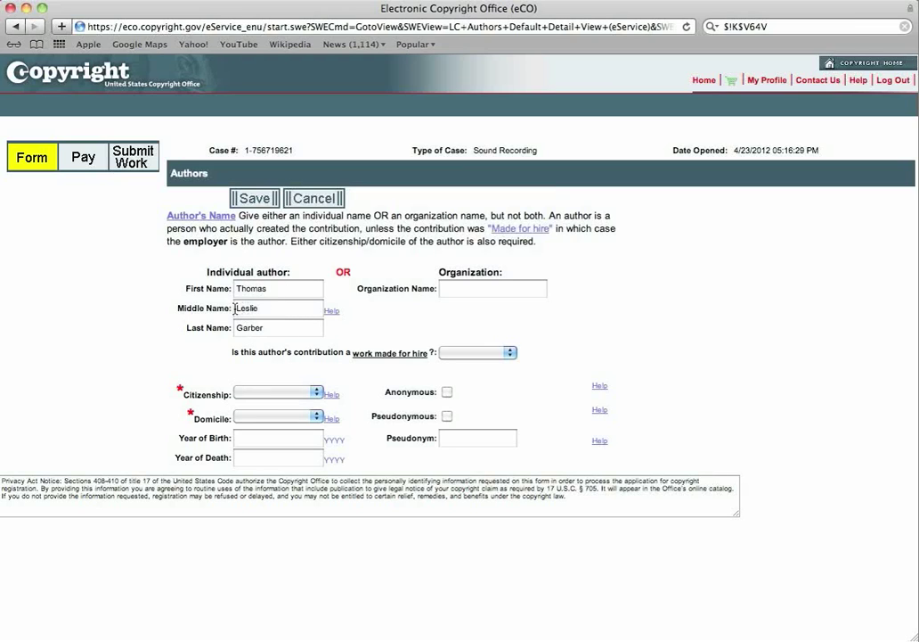
pyautogui.click(318, 397)
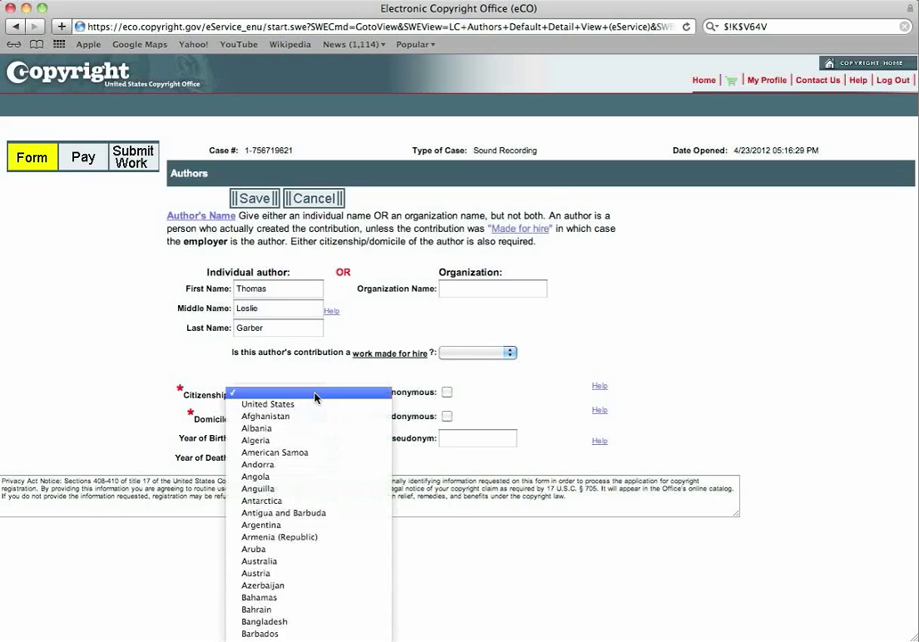
pyautogui.click(318, 403)
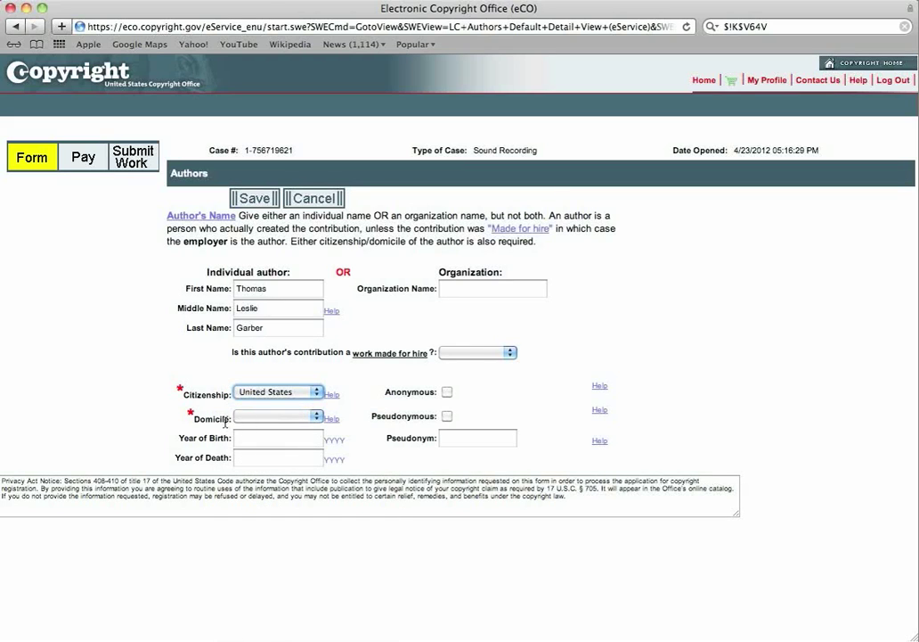
pyautogui.click(316, 417)
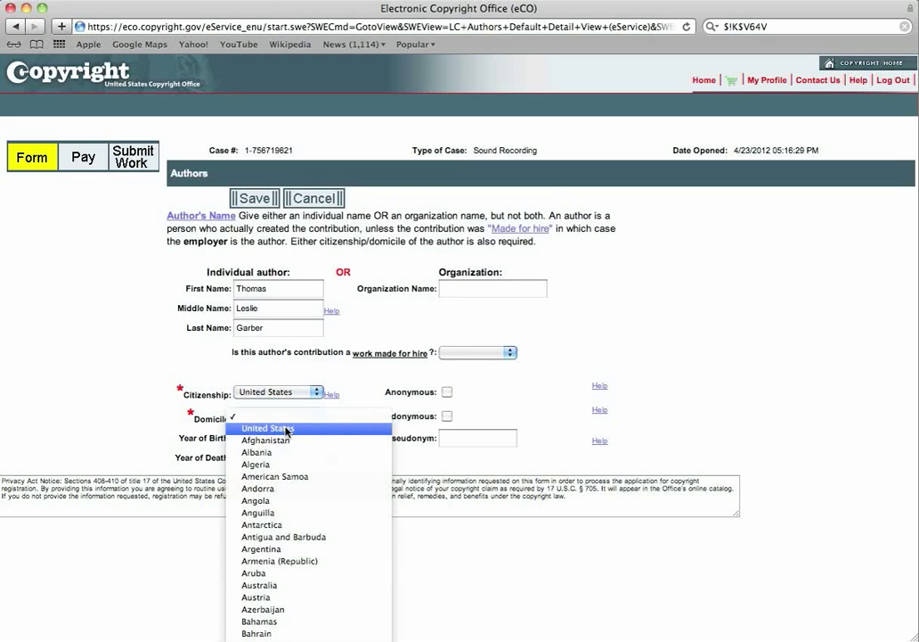
pyautogui.click(287, 430)
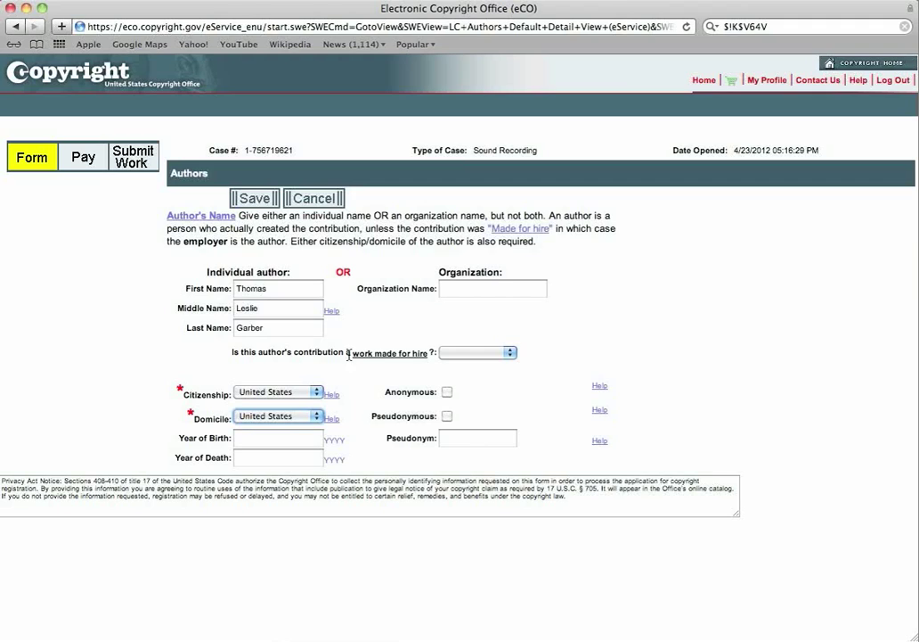
# Answer No to work made for hire, enter the author's year of birth, and save.
pyautogui.click(512, 354)
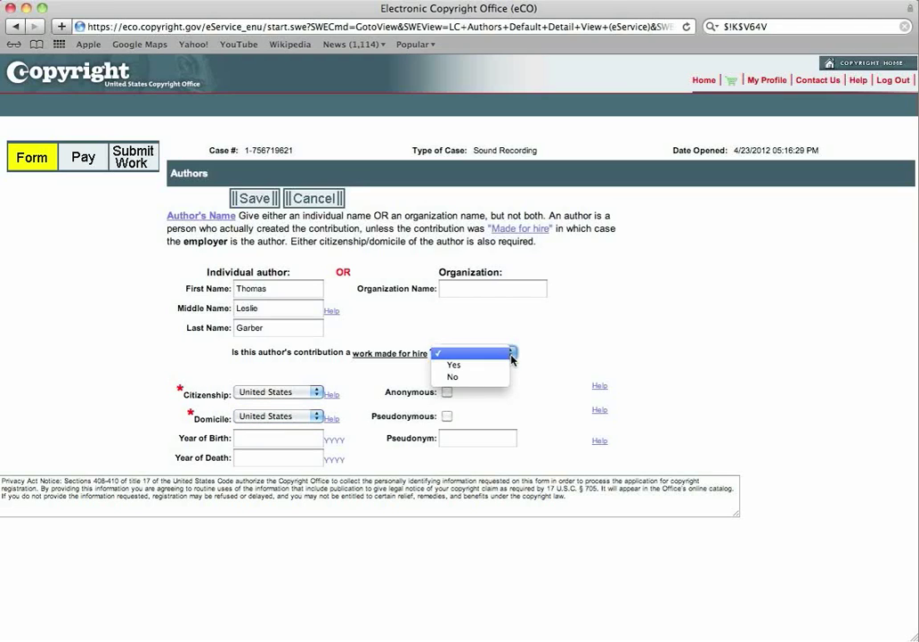
pyautogui.click(454, 378)
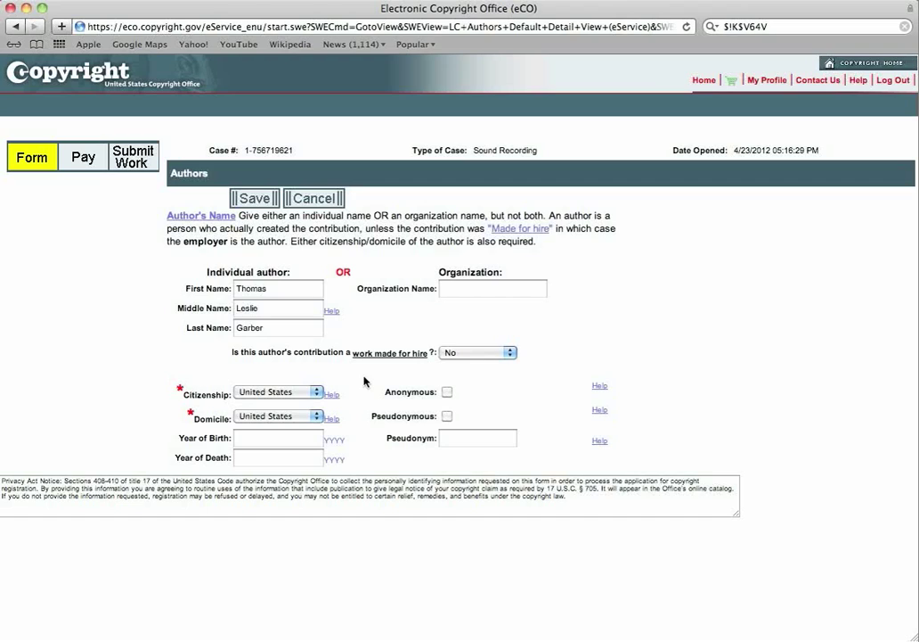
pyautogui.click(308, 438)
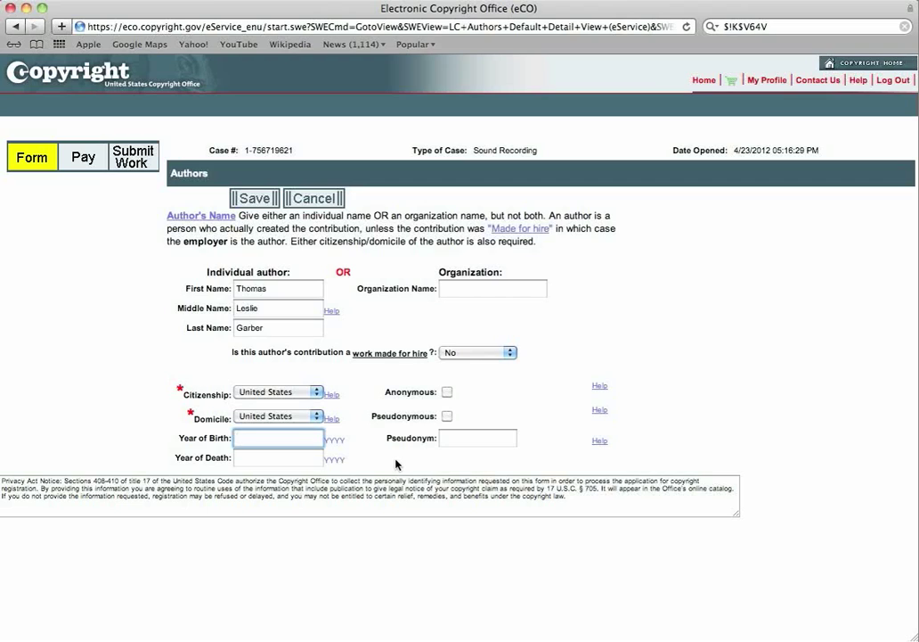
pyautogui.write('1963')
pyautogui.doubleClick(261, 438)
pyautogui.click(250, 199)
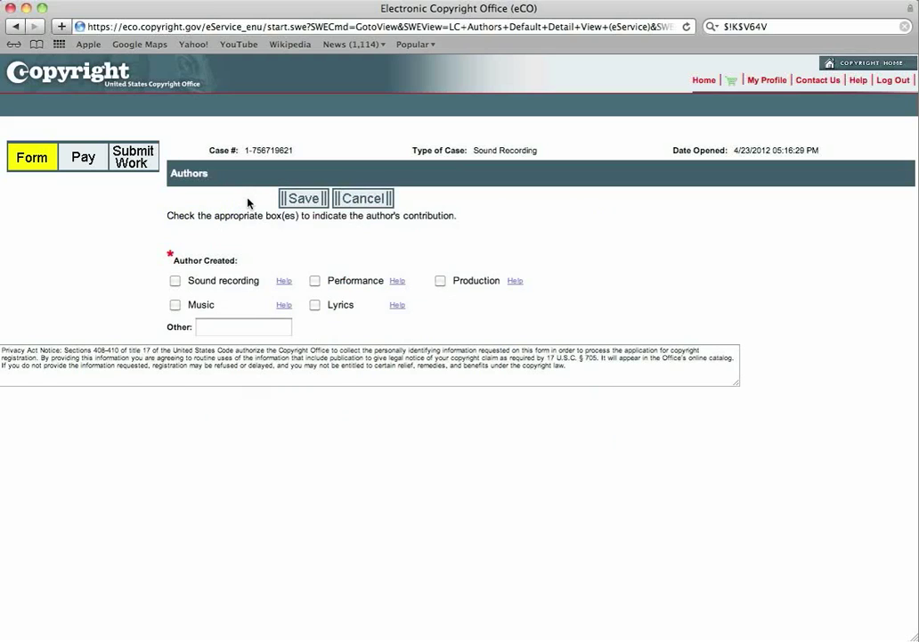
# Mark lyrics and music as the author's contributions, clear production and performance, and save.
pyautogui.click(315, 282)
pyautogui.click(314, 305)
pyautogui.click(175, 306)
pyautogui.click(439, 282)
pyautogui.click(316, 281)
pyautogui.click(310, 204)
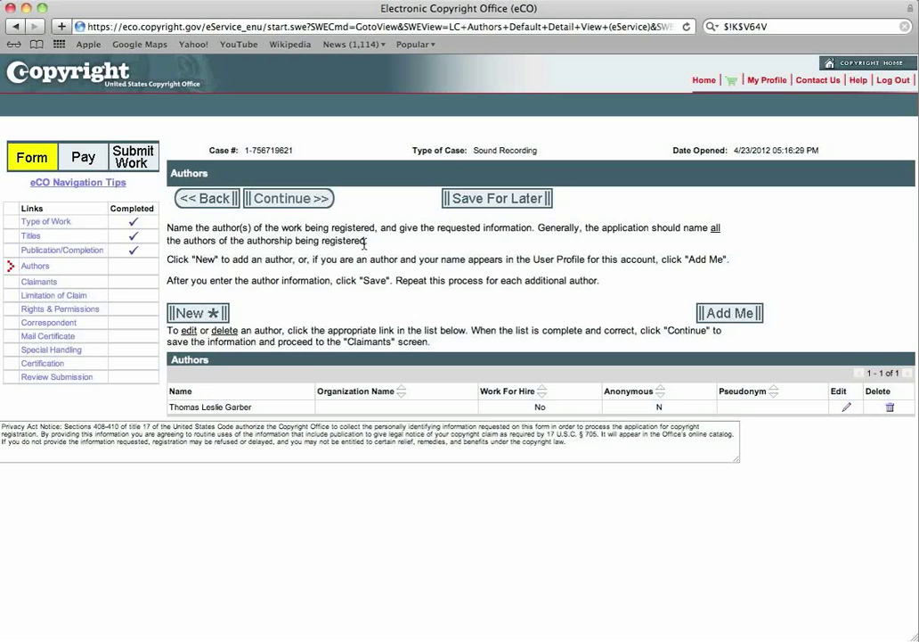
# Continue to Claimants and prefill the claimant with the account holder's name and address.
pyautogui.click(300, 199)
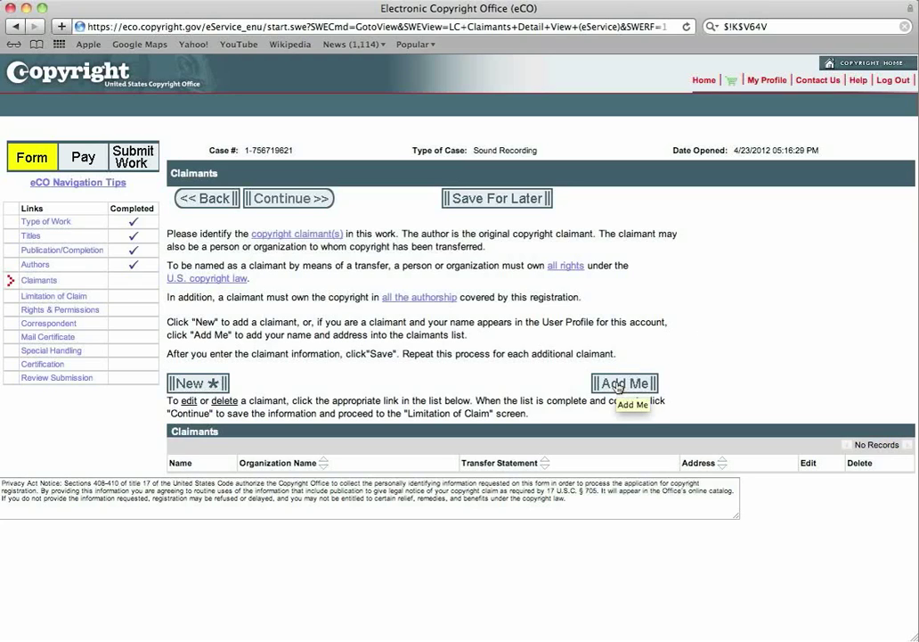
pyautogui.click(618, 385)
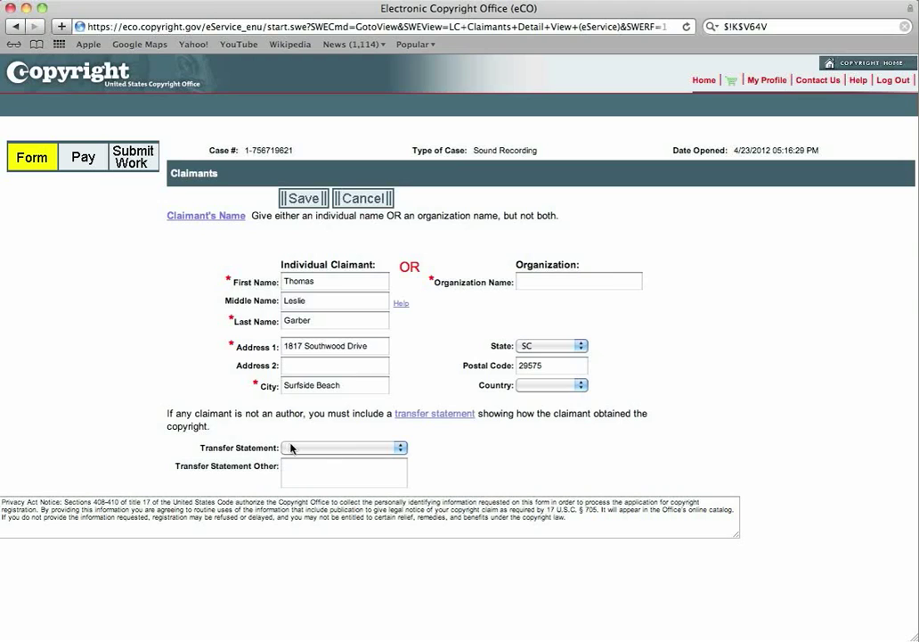
# Save the claimant and continue past Limitation of Claim without limiting the claim.
pyautogui.click(301, 200)
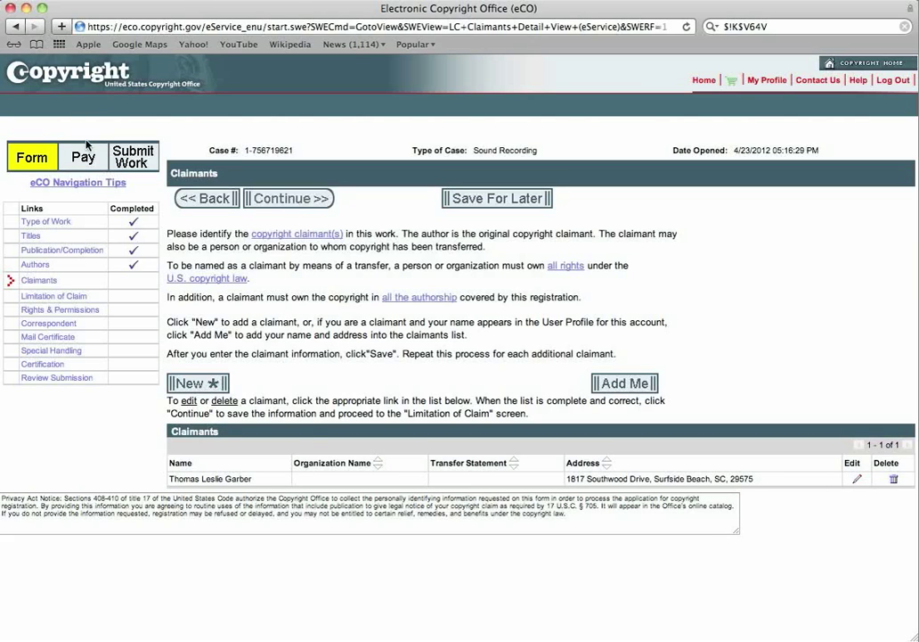
pyautogui.click(288, 202)
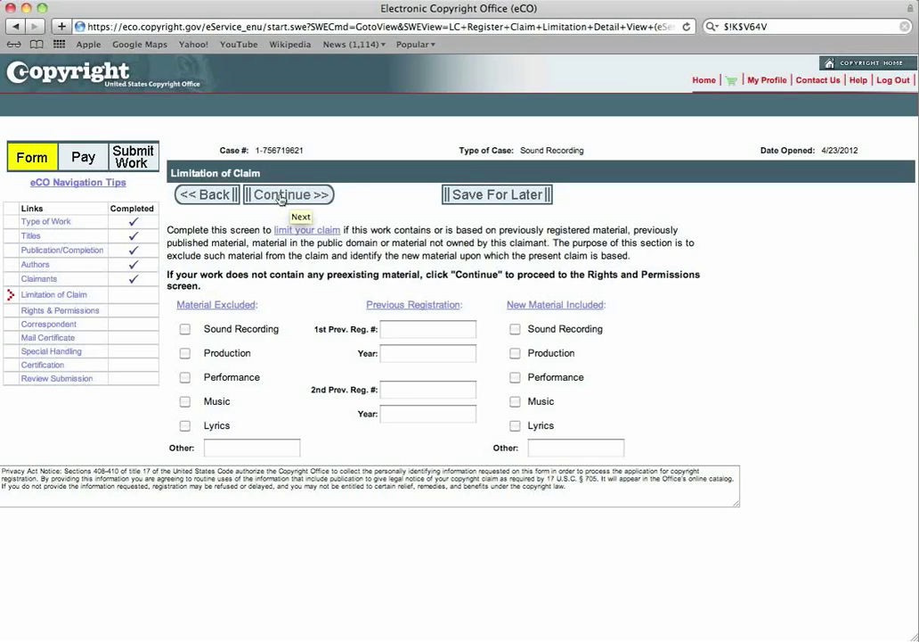
pyautogui.click(281, 196)
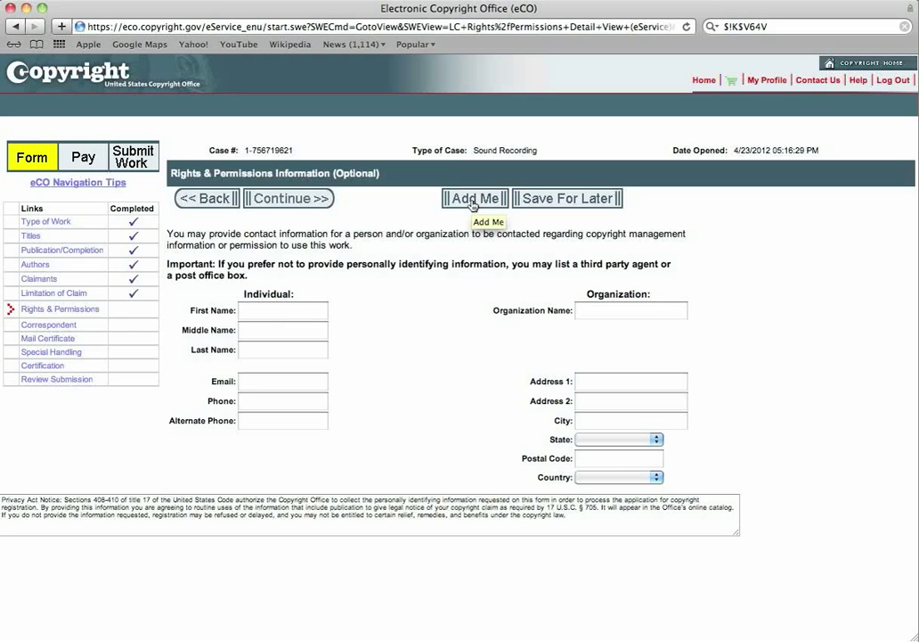
# Fill the Rights & Permissions contact with the account holder's details and continue to Correspondent.
pyautogui.click(473, 199)
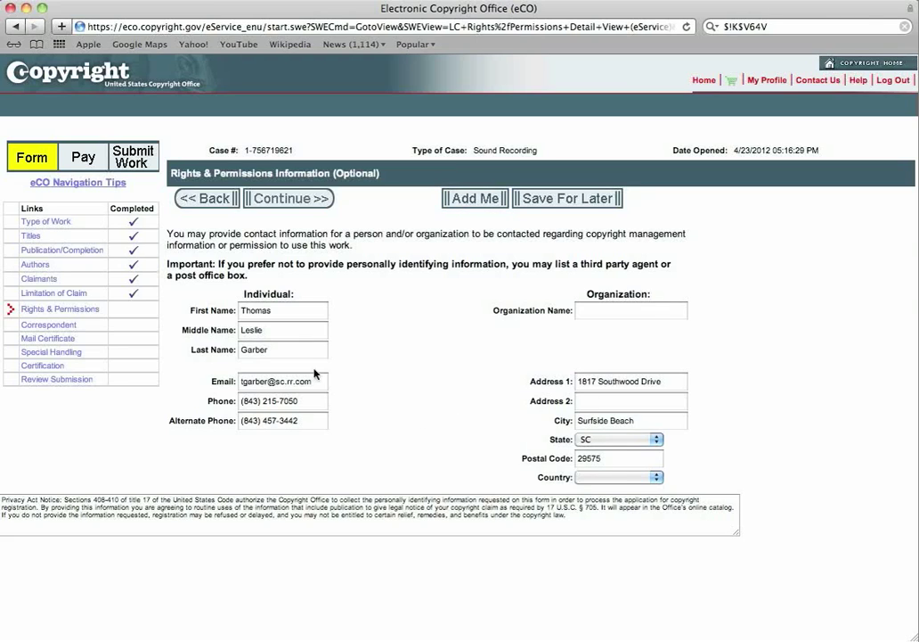
pyautogui.click(293, 199)
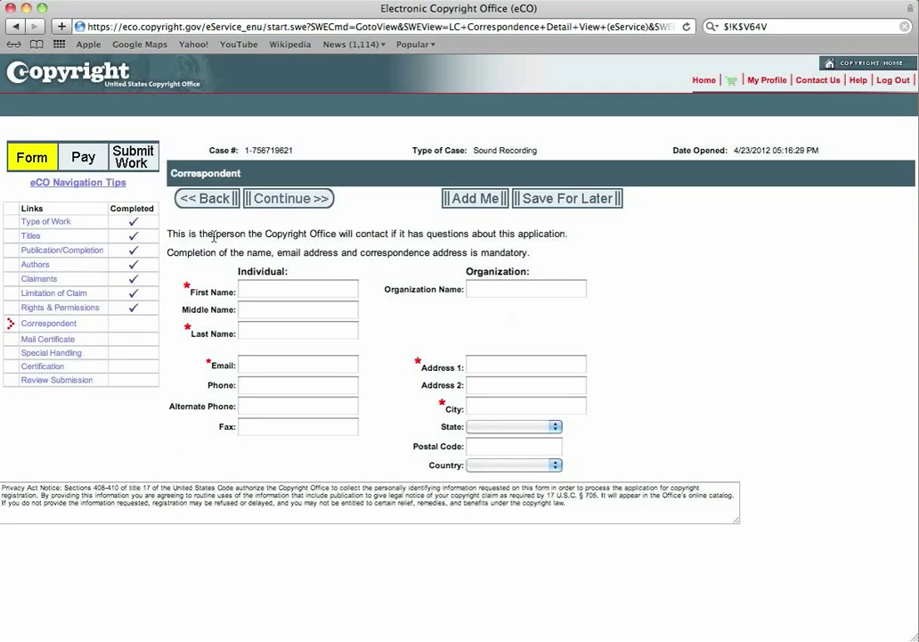
# Fill the Correspondent section with the account holder's contact details using Add Me, then continue.
pyautogui.click(473, 200)
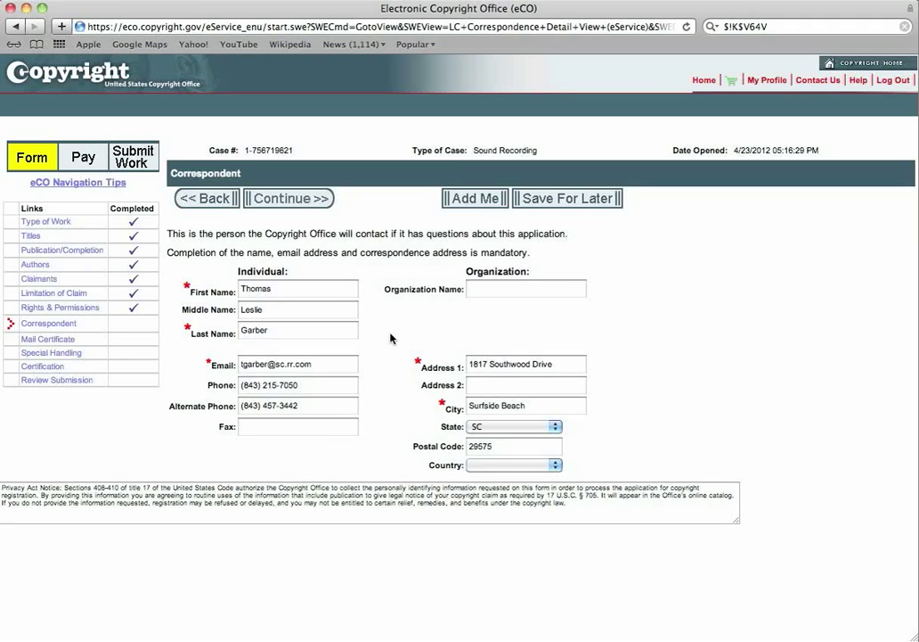
pyautogui.click(297, 201)
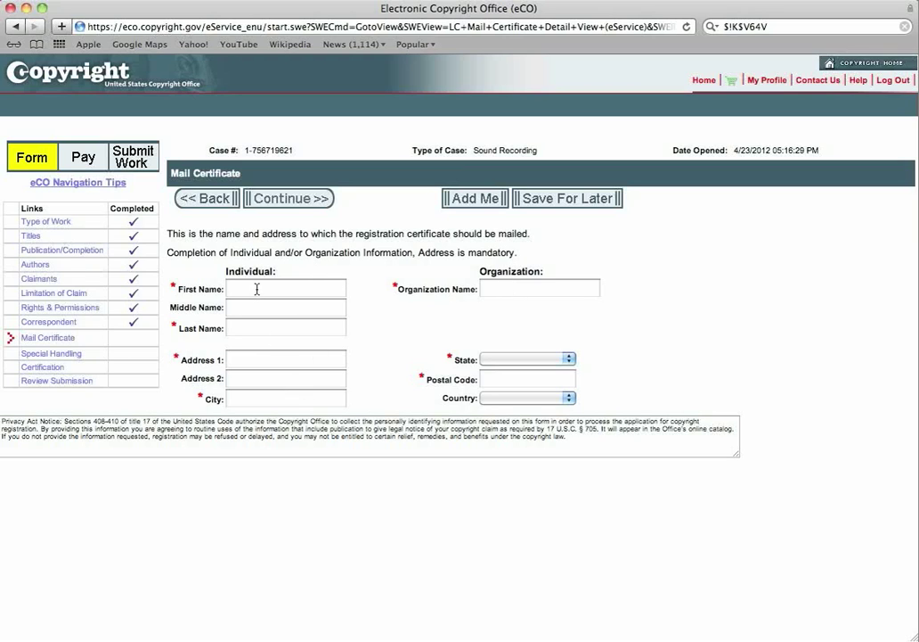
# Fill the certificate mailing name and address with the account holder's details via Add Me, then continue.
pyautogui.click(517, 287)
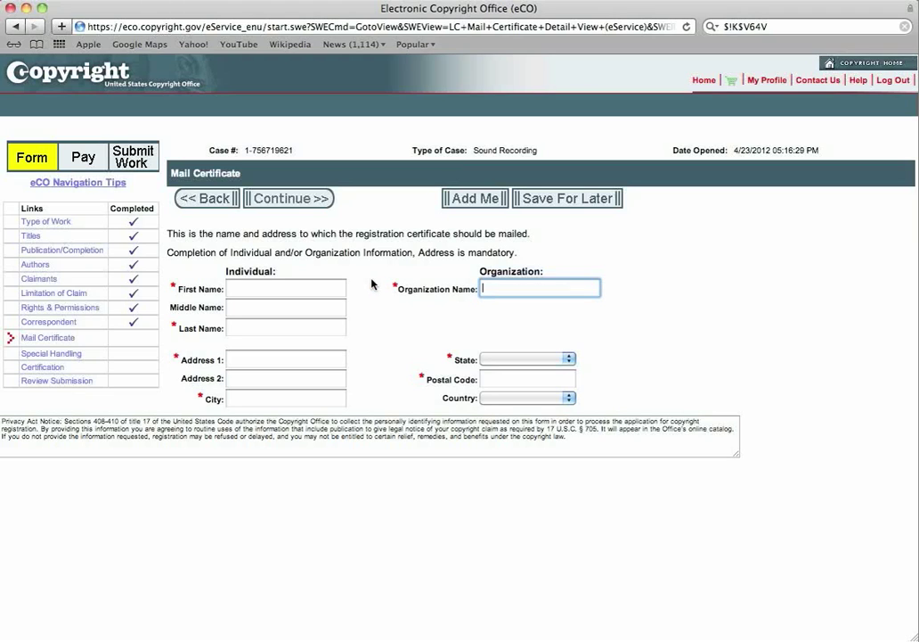
pyautogui.click(471, 201)
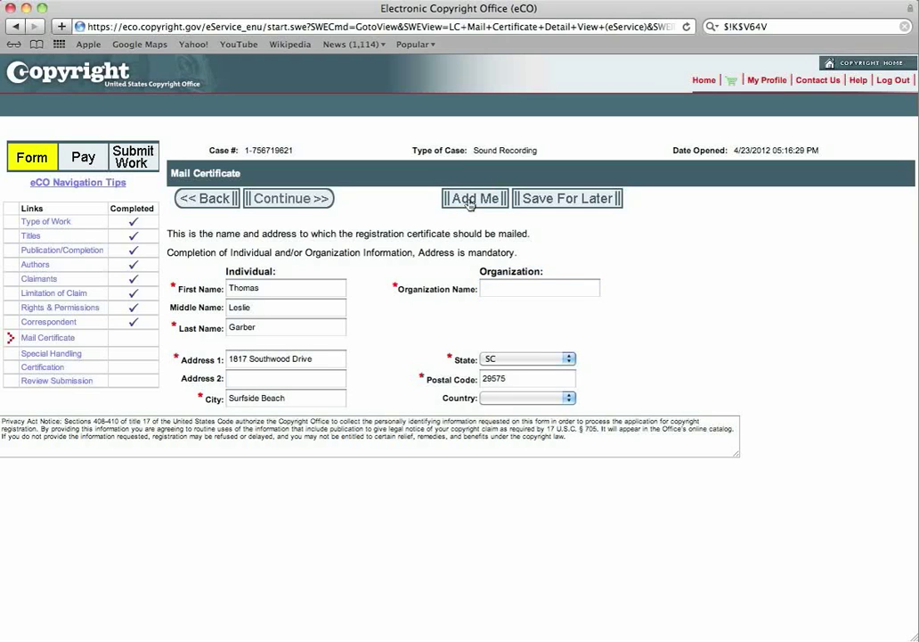
pyautogui.click(294, 200)
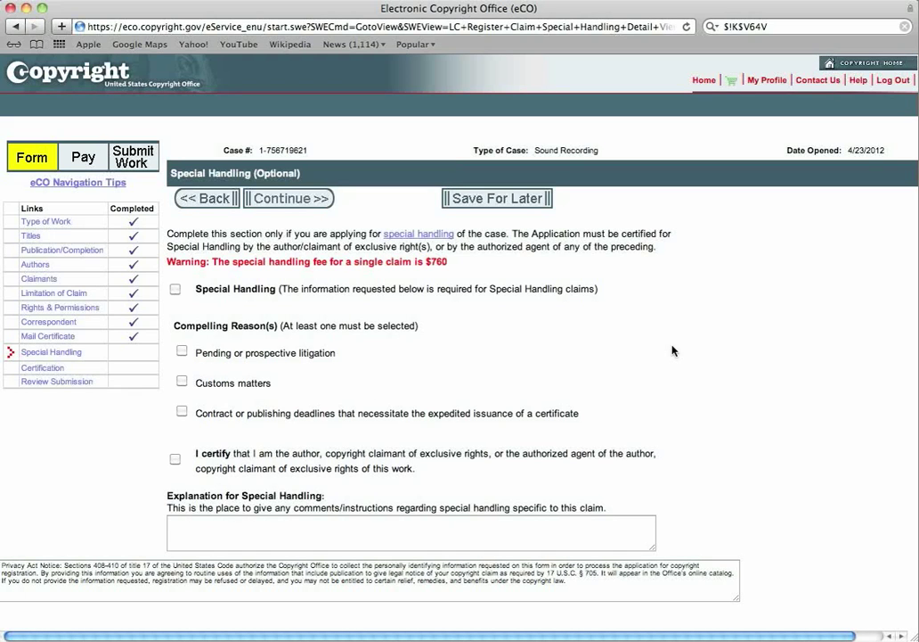
# Skip Special Handling, leaving all boxes unchecked, and continue to Certification.
pyautogui.click(289, 197)
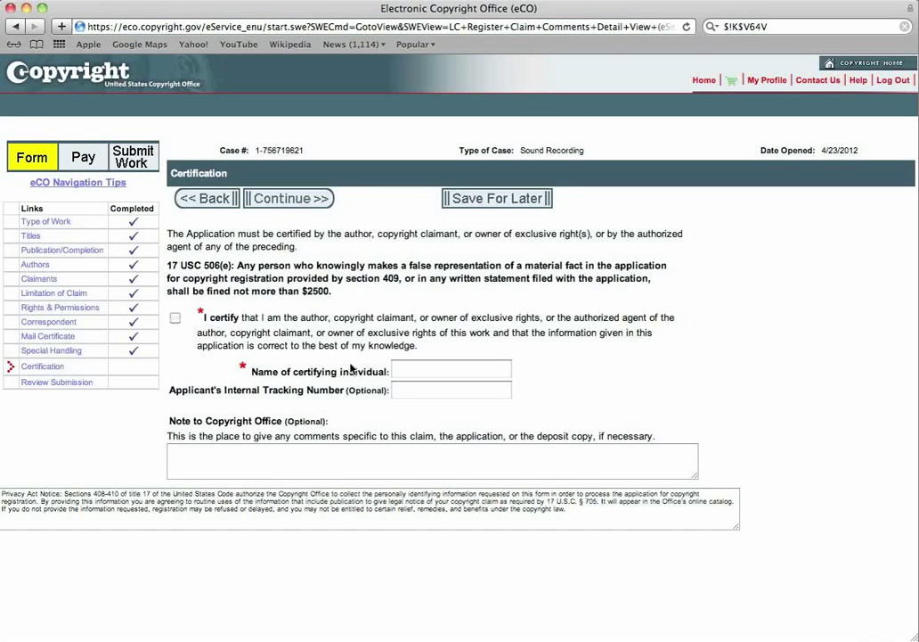
# Tick the I certify checkbox and enter the certifying individual's name.
pyautogui.click(176, 319)
pyautogui.click(414, 368)
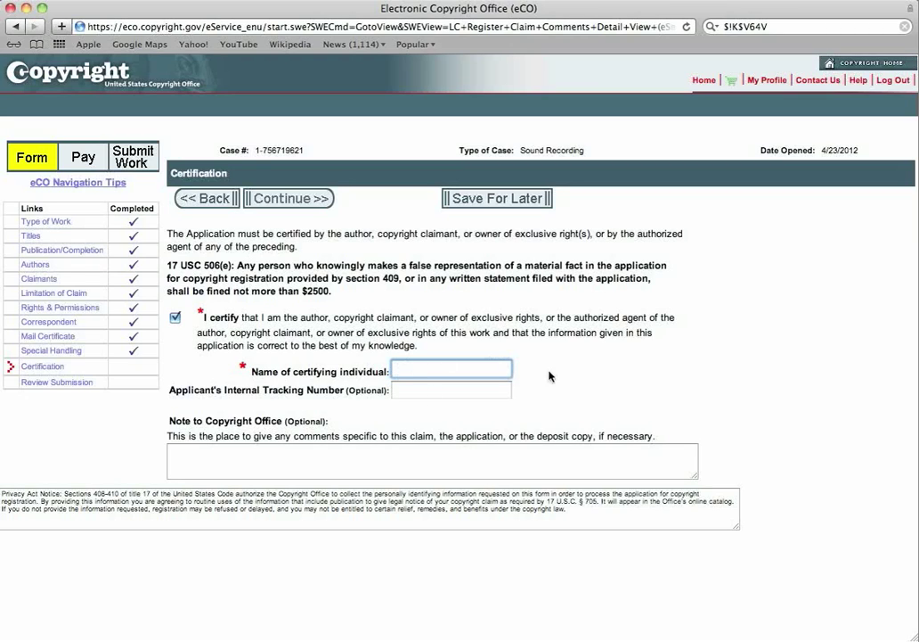
pyautogui.click(290, 199)
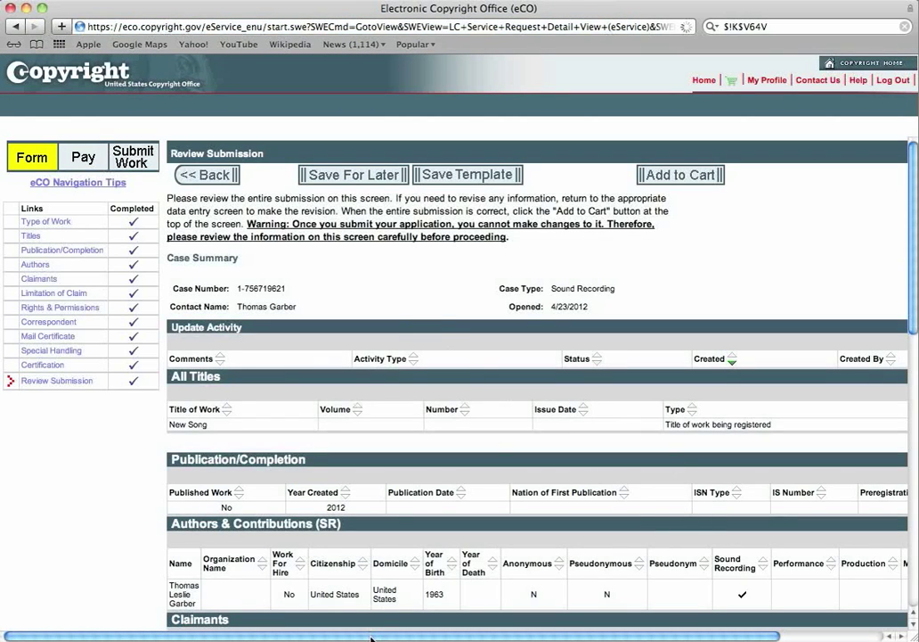
pyautogui.moveTo(371, 638); pyautogui.dragTo(474, 638)
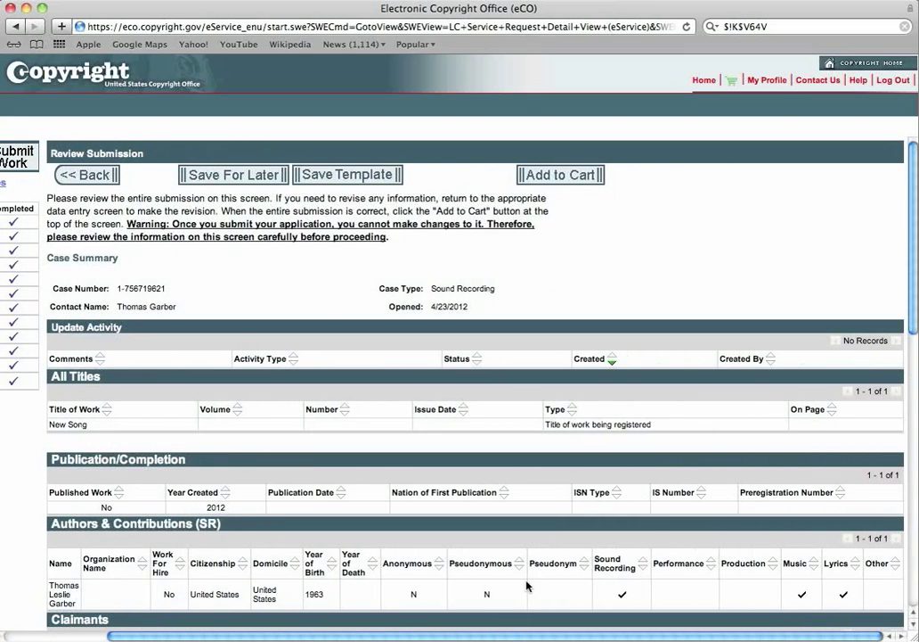
pyautogui.scroll(-3, 916, 228)
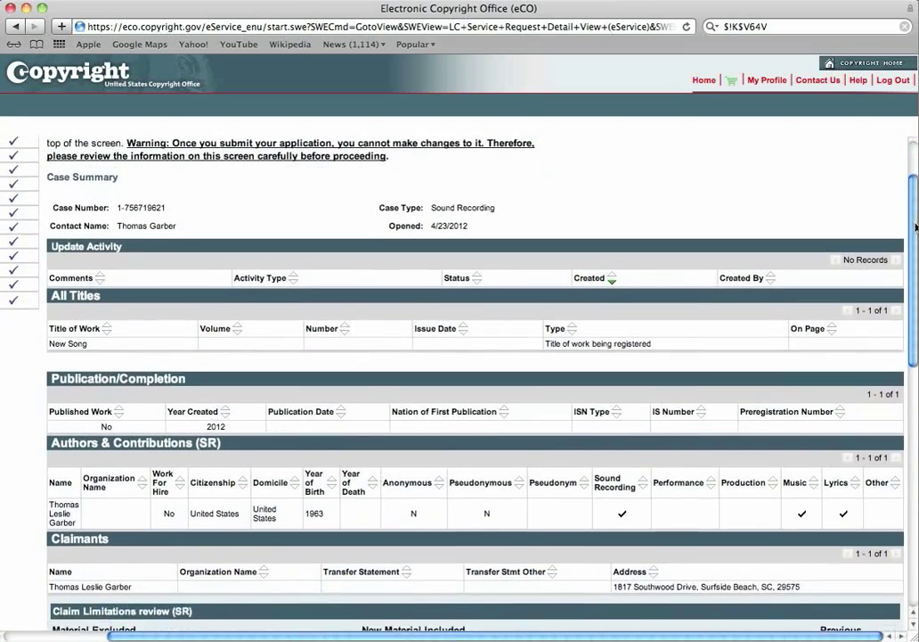
pyautogui.moveTo(916, 228); pyautogui.dragTo(916, 274)
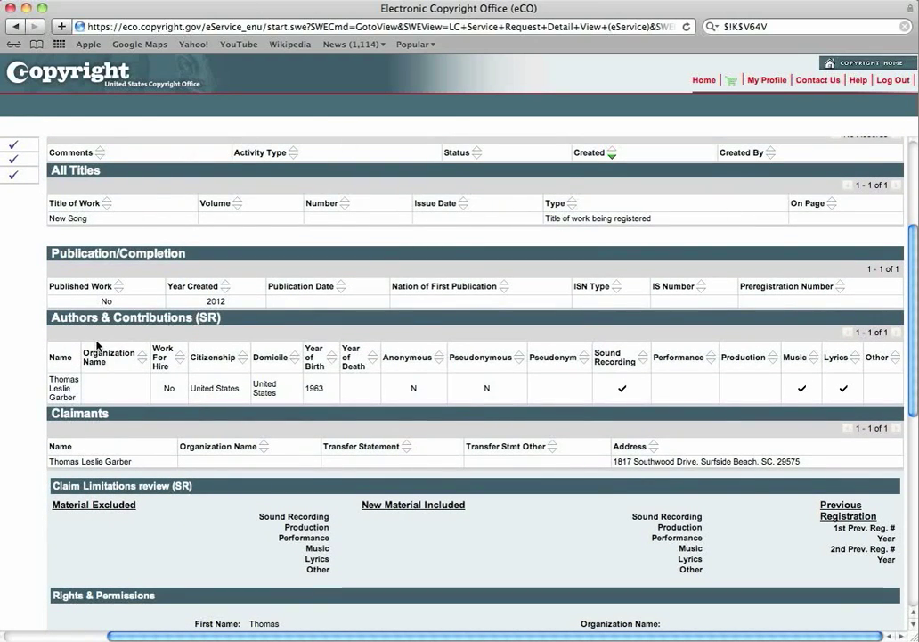
pyautogui.scroll(1, 423, 333)
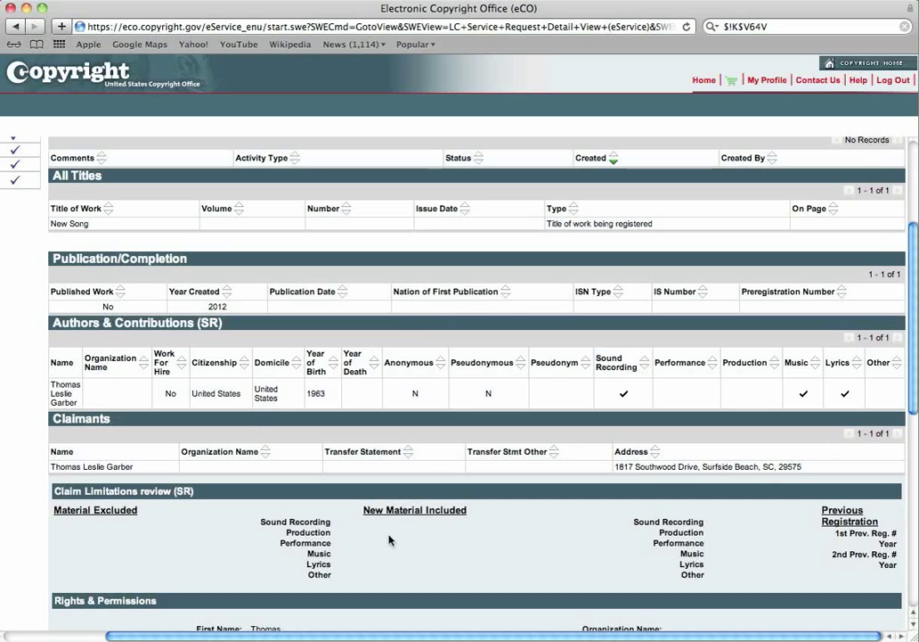
pyautogui.moveTo(912, 254); pyautogui.dragTo(915, 383)
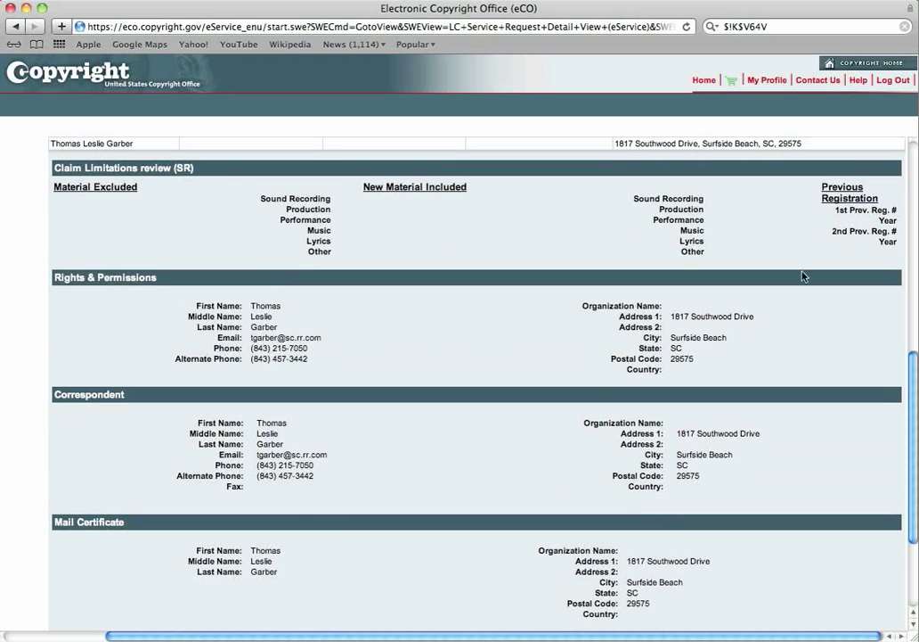
pyautogui.moveTo(915, 375); pyautogui.dragTo(913, 473)
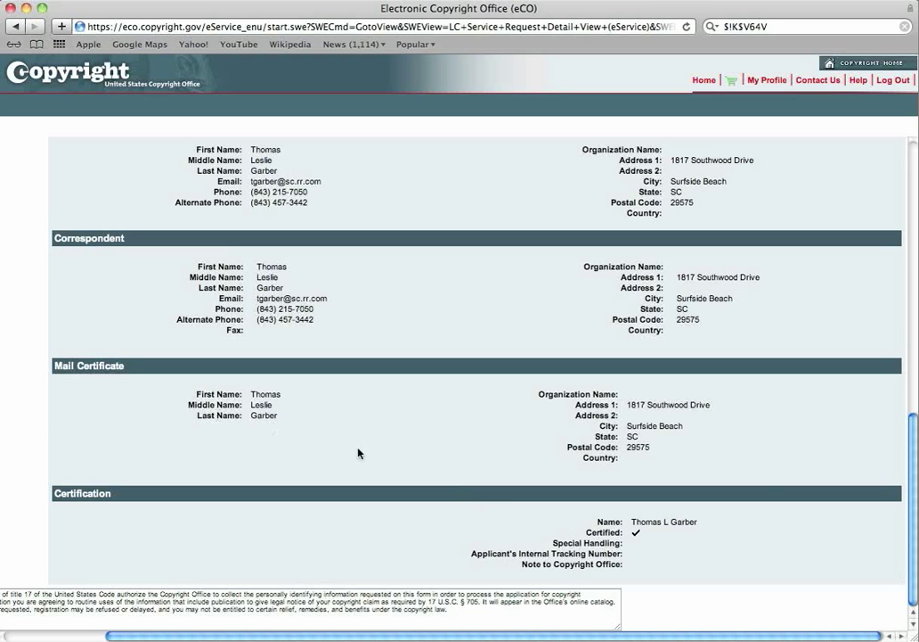
pyautogui.scroll(15, 838, 548)
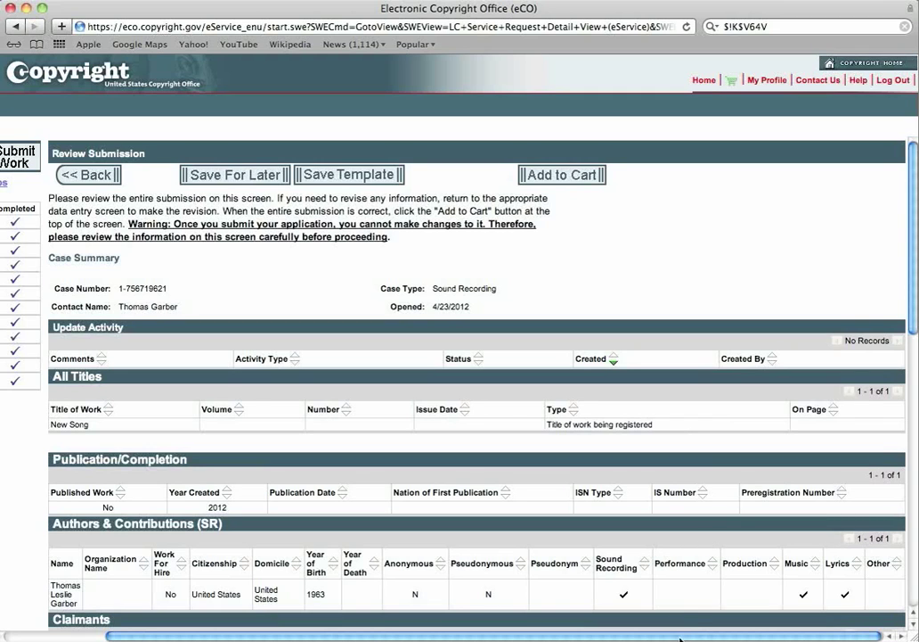
pyautogui.moveTo(683, 635); pyautogui.dragTo(566, 638)
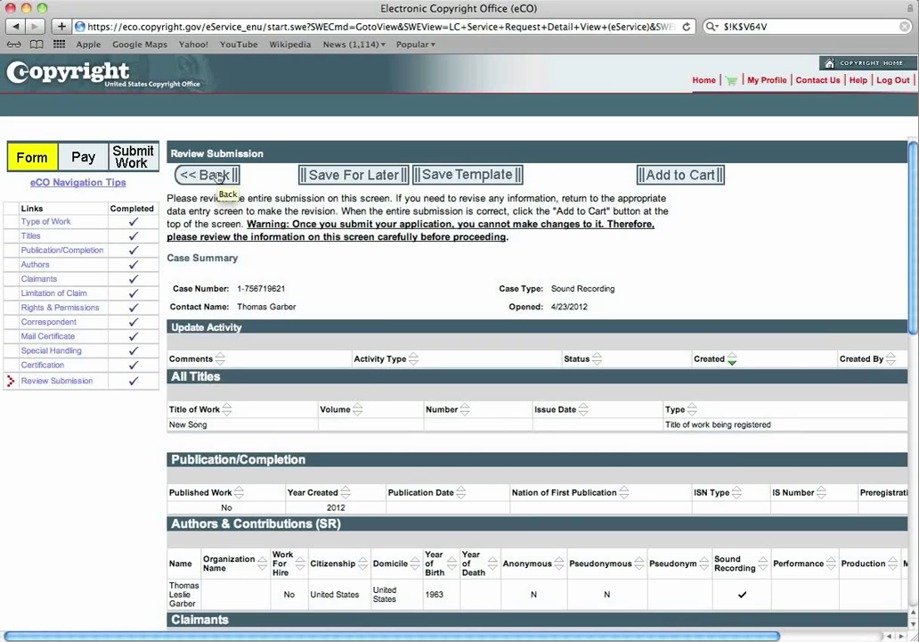
pyautogui.hscroll(1, 219, 179)
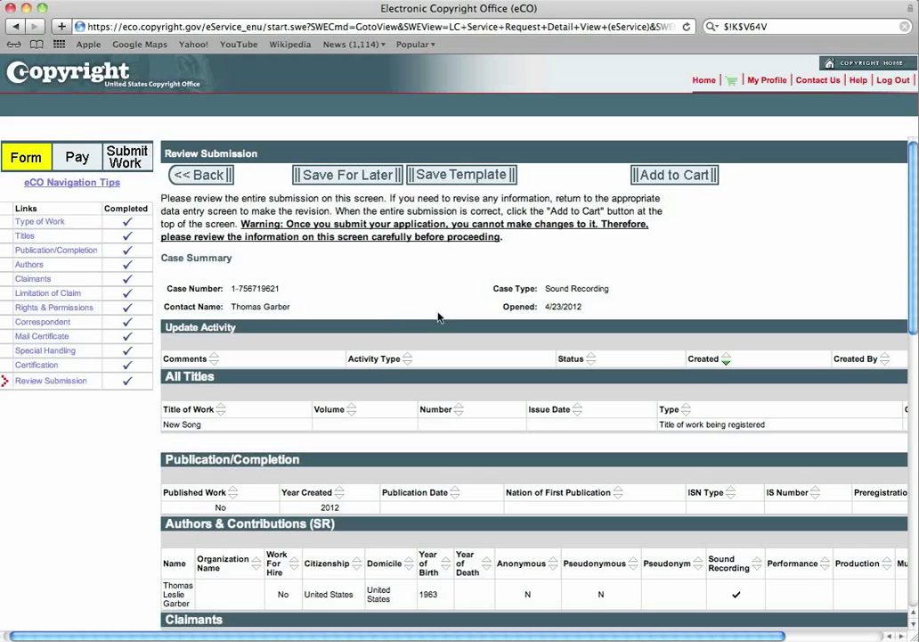
pyautogui.scroll(-1, 482, 171)
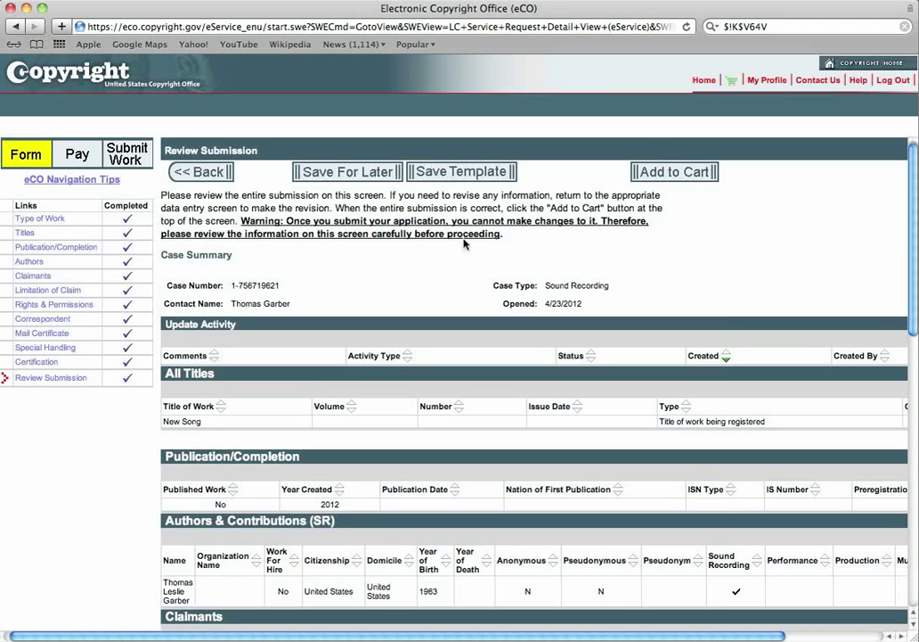
# Add the New Song claim to the cart, check out the $35.00 total, and choose card/ACH payment.
pyautogui.click(657, 173)
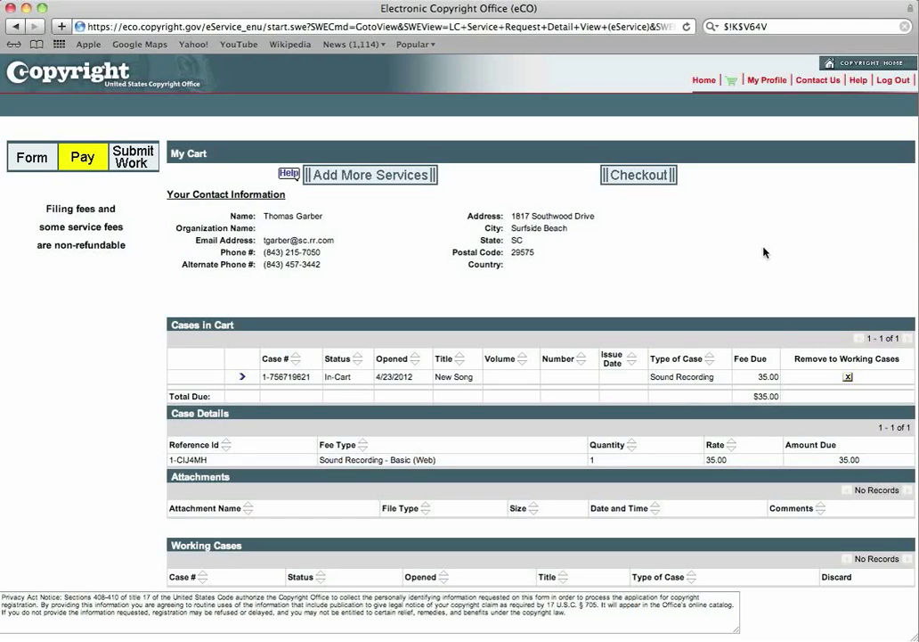
pyautogui.click(637, 176)
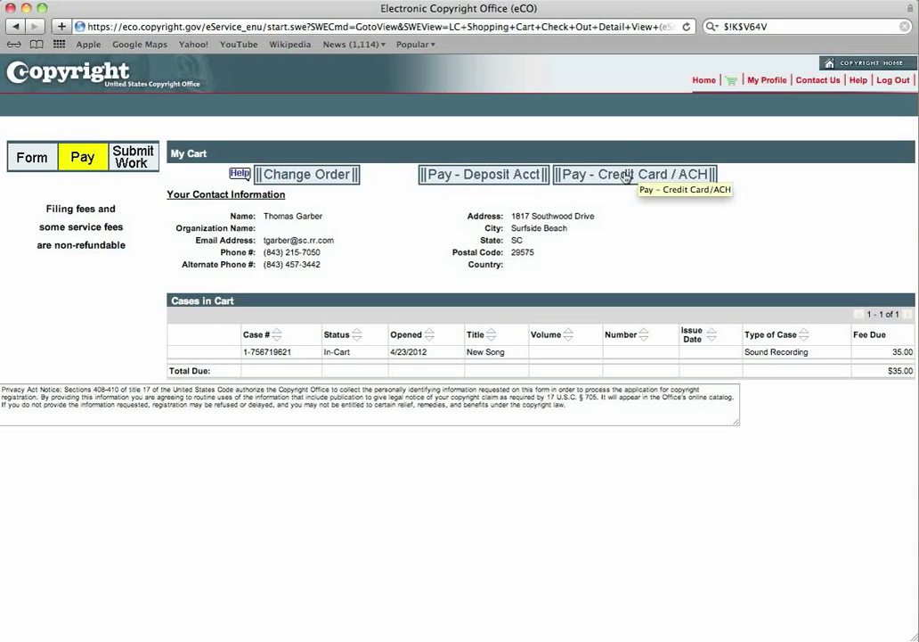
pyautogui.click(627, 175)
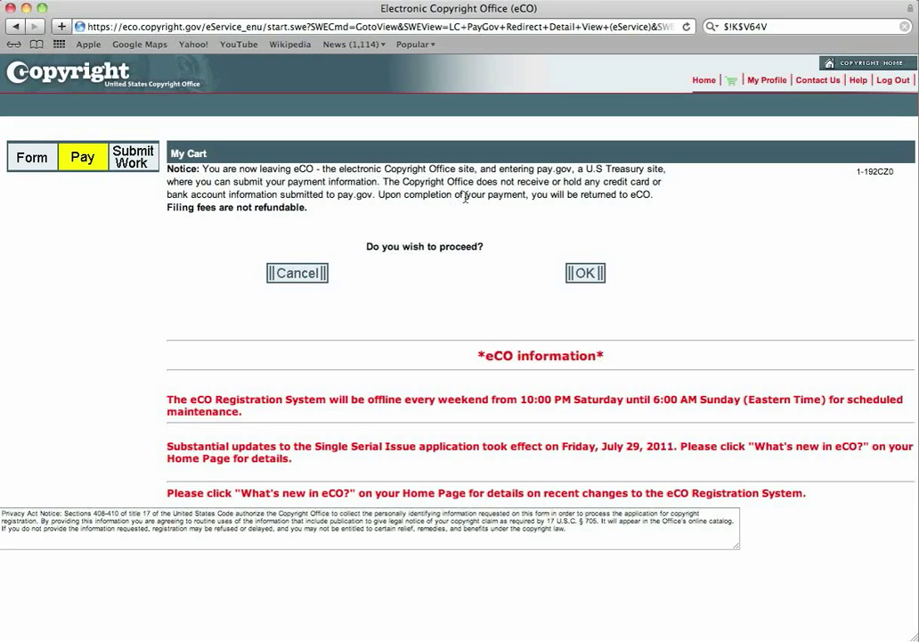
# Read the notice about leaving eCO for pay.gov and agree to proceed.
pyautogui.moveTo(537, 169); pyautogui.dragTo(573, 169)
pyautogui.click(385, 181)
pyautogui.moveTo(379, 194); pyautogui.dragTo(650, 198)
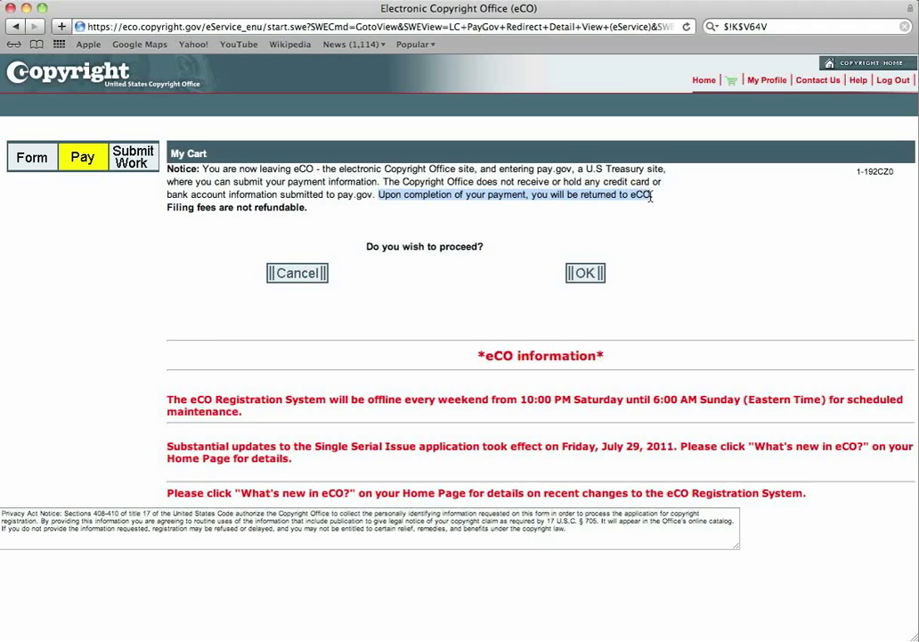
pyautogui.click(416, 214)
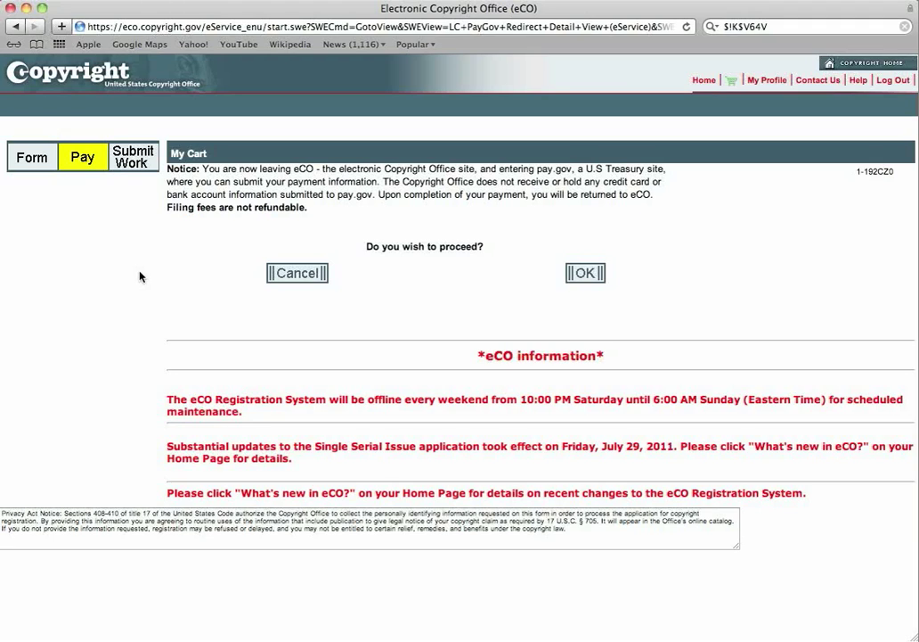
pyautogui.click(587, 273)
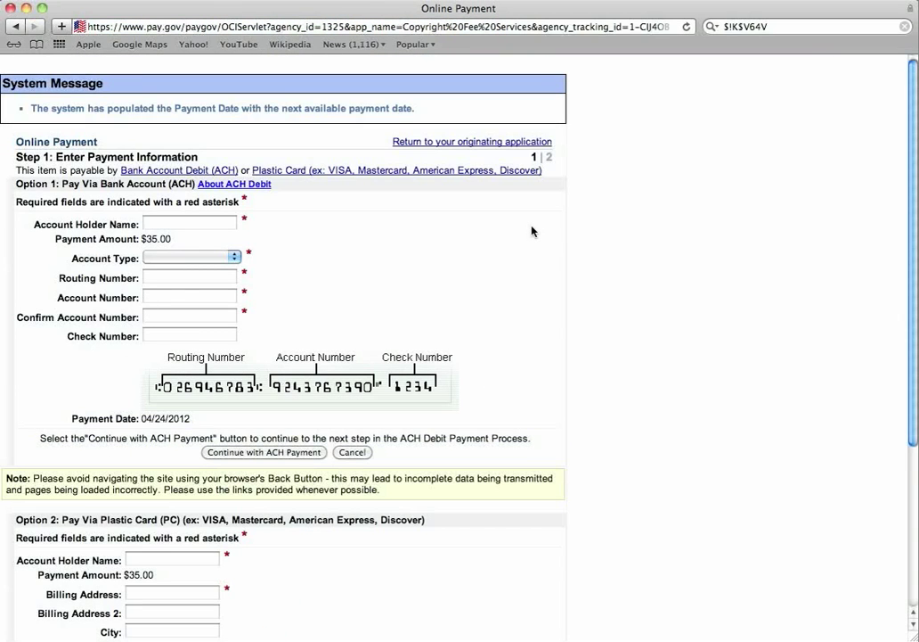
# Look over the blank pay.gov bank account and plastic card forms and the Account Type choices.
pyautogui.scroll(-5, 532, 230)
pyautogui.scroll(5, 532, 231)
pyautogui.click(232, 259)
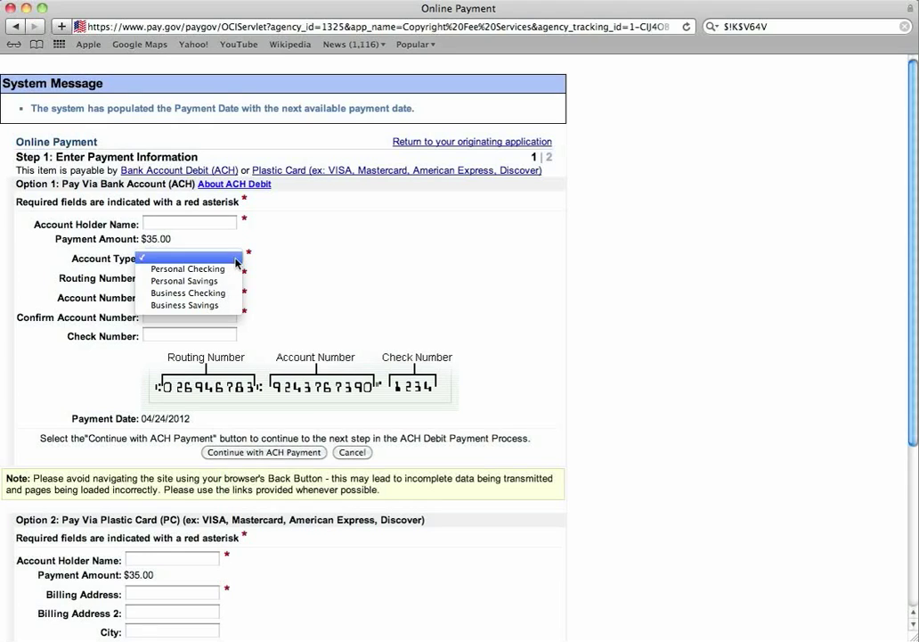
pyautogui.click(205, 305)
pyautogui.scroll(-5, 163, 406)
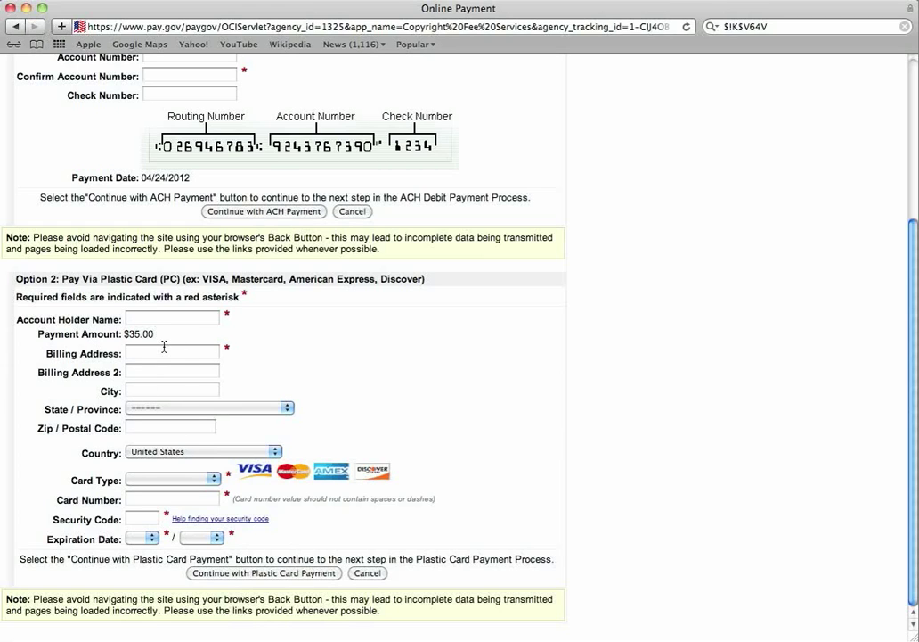
pyautogui.scroll(5, 372, 310)
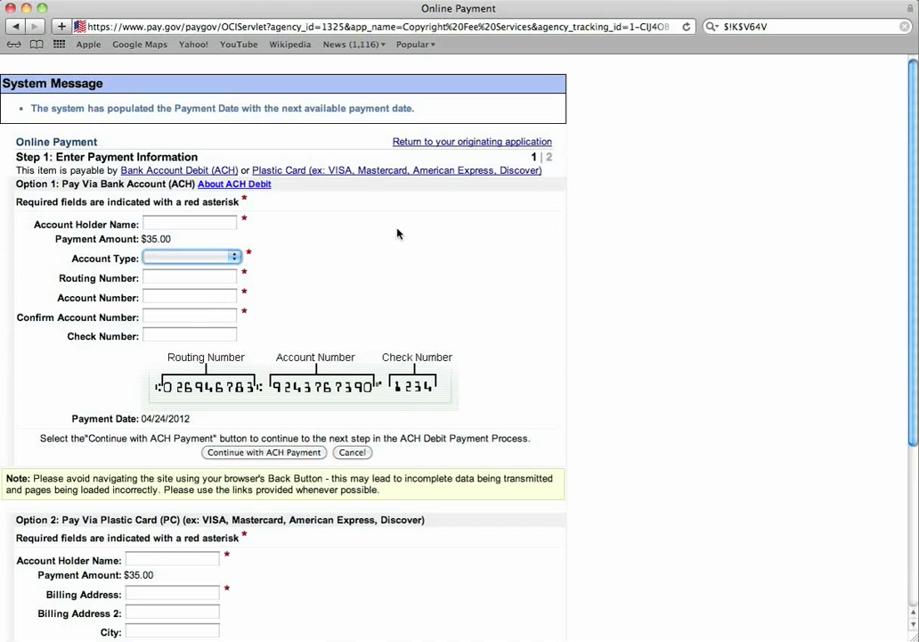
pyautogui.scroll(-5, 398, 234)
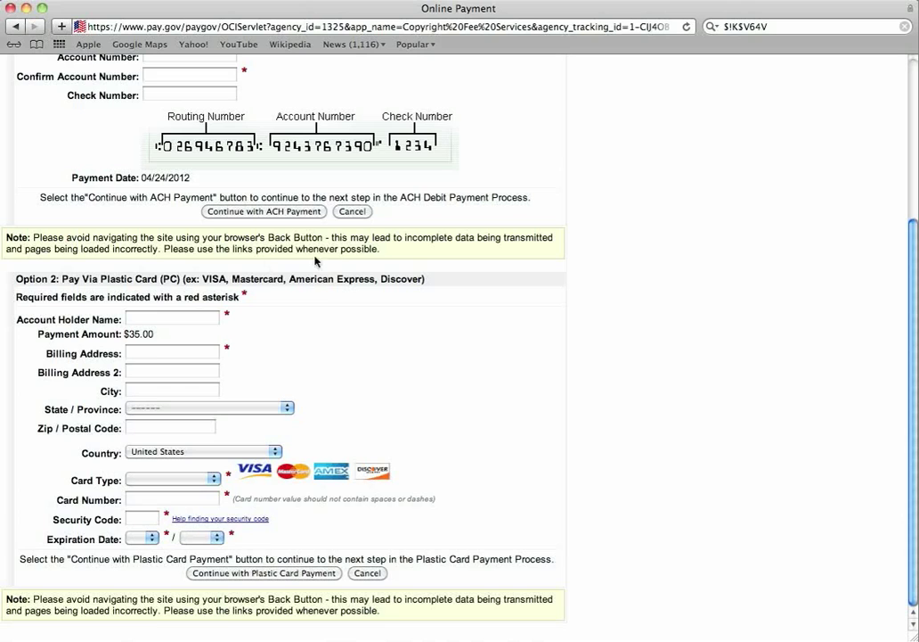
pyautogui.scroll(5, 361, 79)
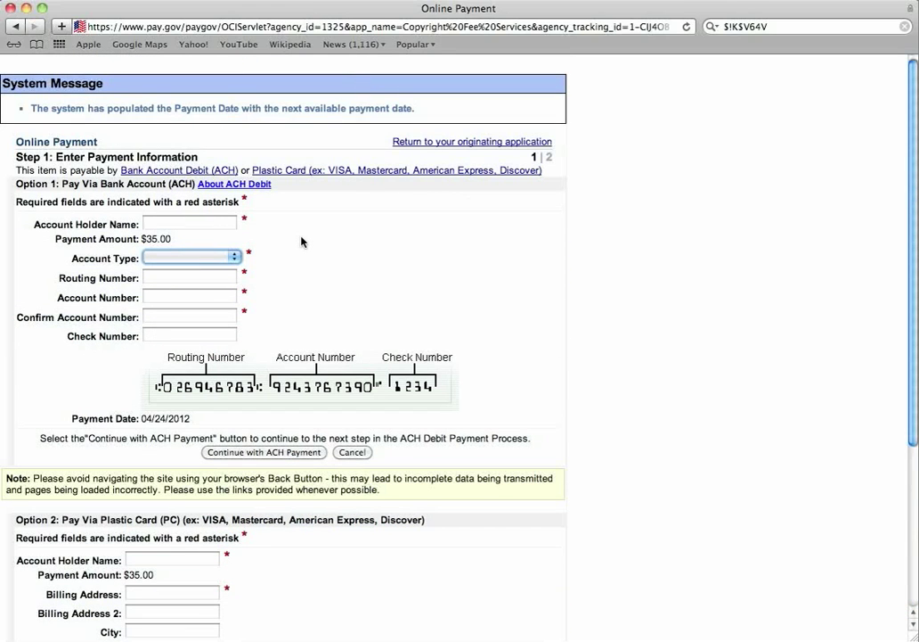